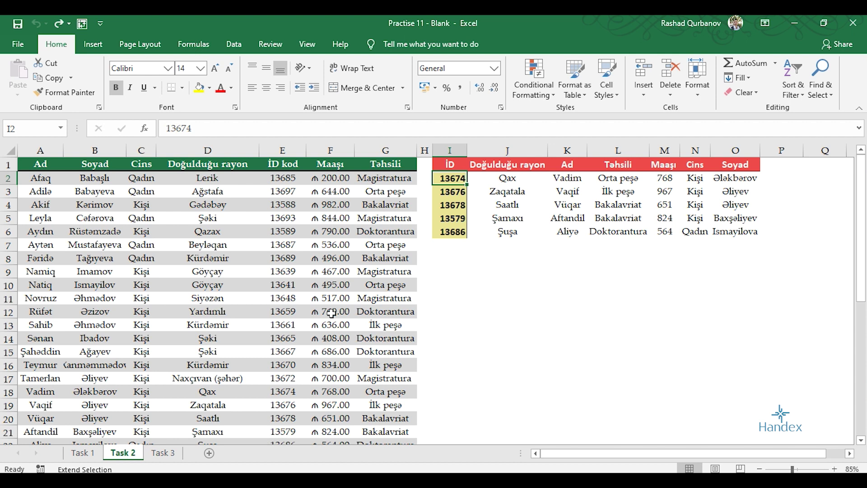
Annotate the İD kod column with an arrow to the lookup table, then clear the marks
left_click_drag(267, 156, 307, 418)
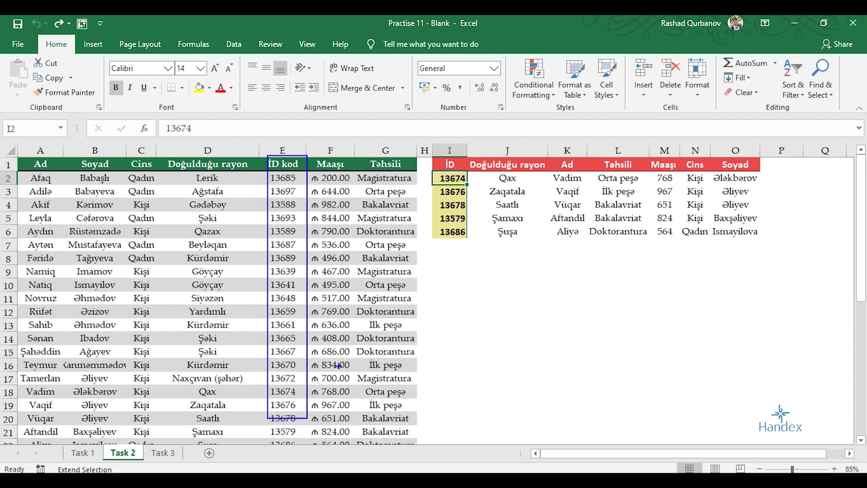
left_click_drag(326, 352, 572, 261)
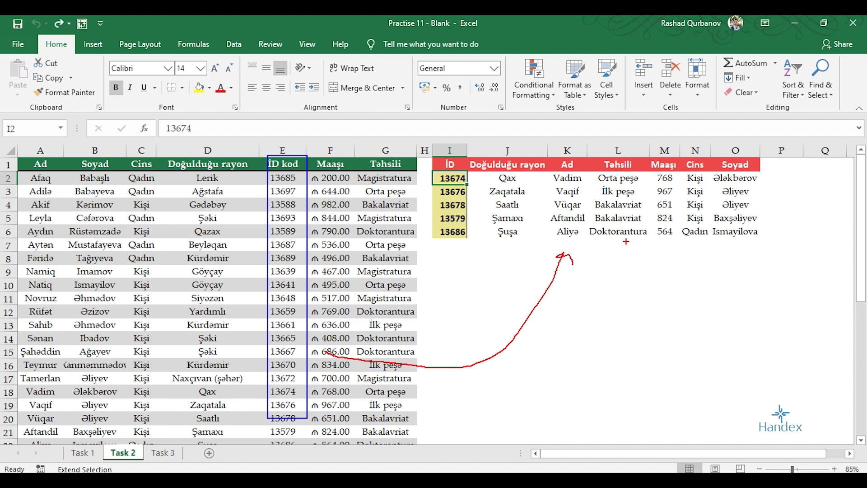
key("Escape")
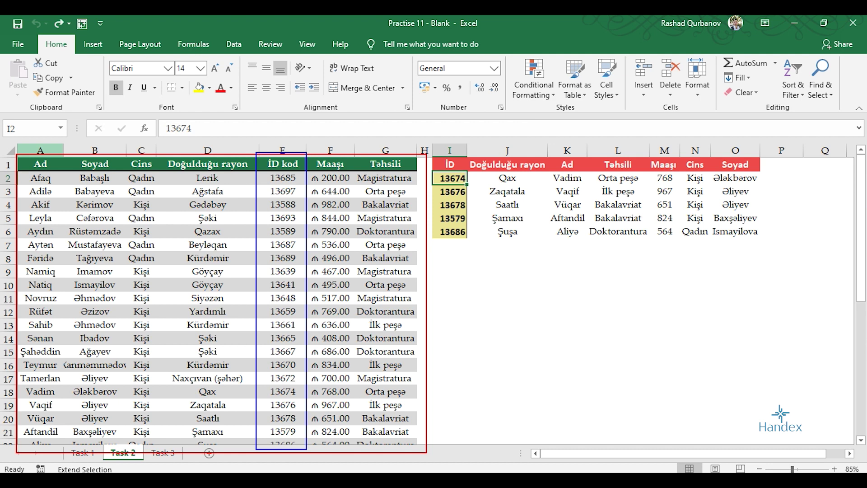
Circle IDs 13672 to 13676 and note row number 18 on screen
left_click_drag(301, 387, 300, 384)
left_click_drag(540, 304, 544, 336)
left_click_drag(569, 301, 550, 344)
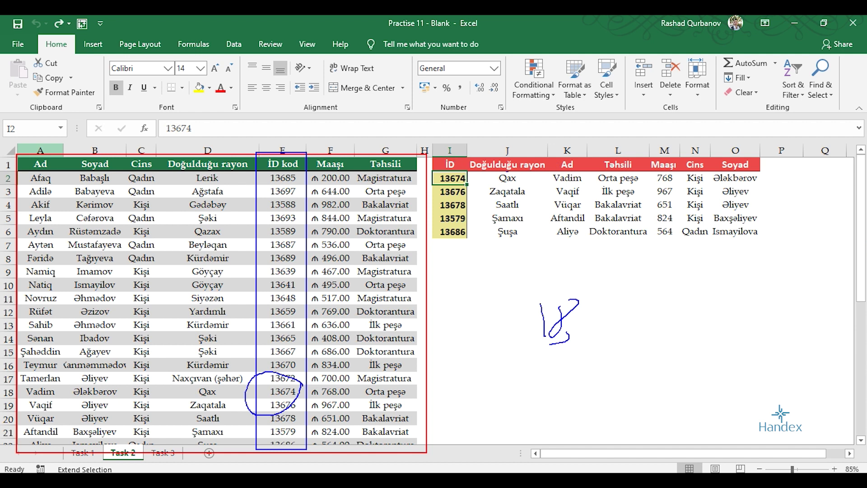
Mark the Təhsili header and count the employee table's columns A to G, noting 7
left_click_drag(629, 148, 606, 146)
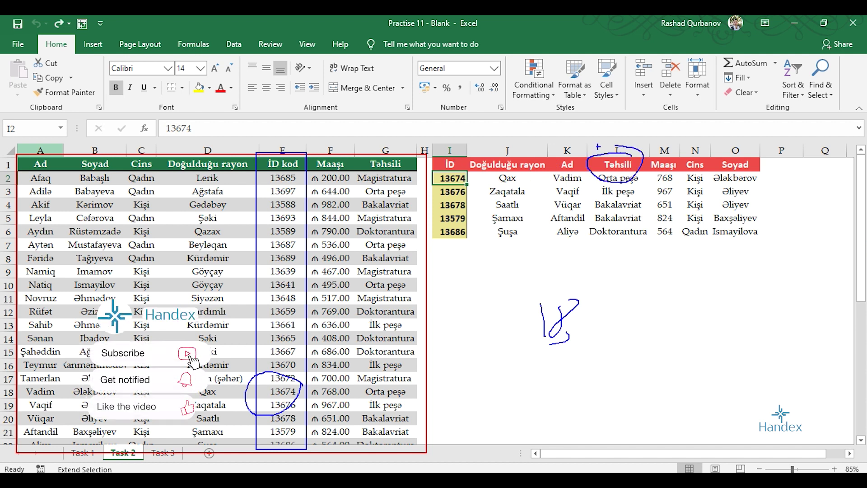
mouse_move(13, 159)
left_mouse_down()
mouse_move(18, 176)
mouse_move(427, 171)
left_mouse_up()
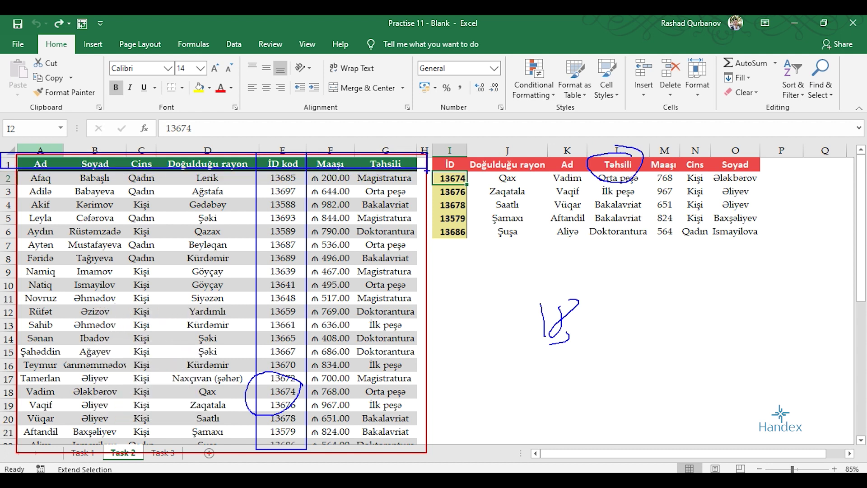
left_click_drag(47, 147, 45, 184)
left_click_drag(119, 145, 121, 177)
left_click_drag(171, 151, 145, 185)
left_click_drag(208, 150, 180, 185)
left_click_drag(275, 156, 269, 170)
left_click_drag(334, 144, 318, 174)
left_click_drag(368, 135, 422, 166)
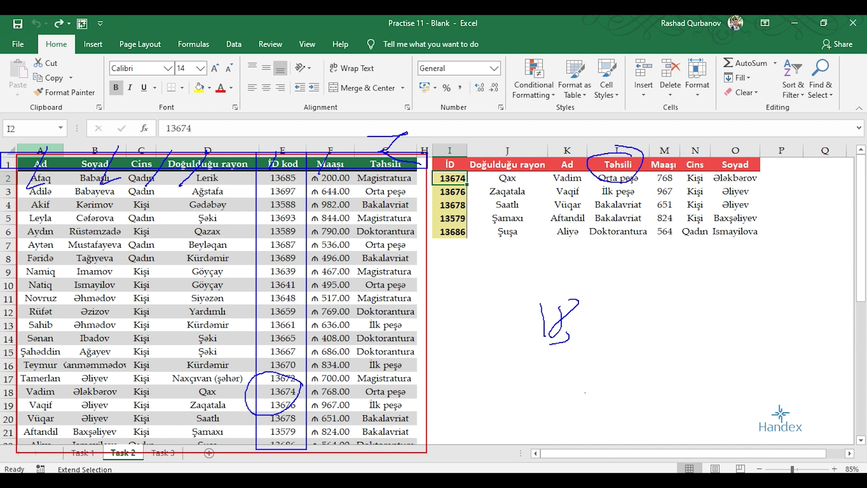
mouse_move(593, 298)
left_mouse_down()
mouse_move(603, 339)
mouse_move(635, 320)
left_mouse_up()
Outline the row 18 record and the Təhsili column G, link it to the lookup table, then clear the annotations
mouse_move(5, 384)
left_mouse_down()
mouse_move(424, 384)
mouse_move(1, 405)
left_mouse_up()
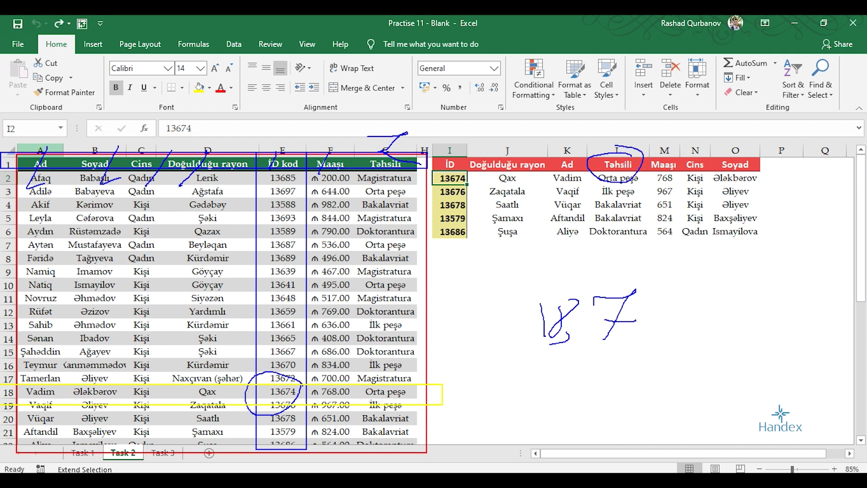
left_click_drag(344, 137, 434, 462)
mouse_move(356, 367)
left_mouse_down()
mouse_move(411, 378)
mouse_move(354, 397)
mouse_move(440, 384)
mouse_move(621, 246)
mouse_move(630, 177)
left_mouse_up()
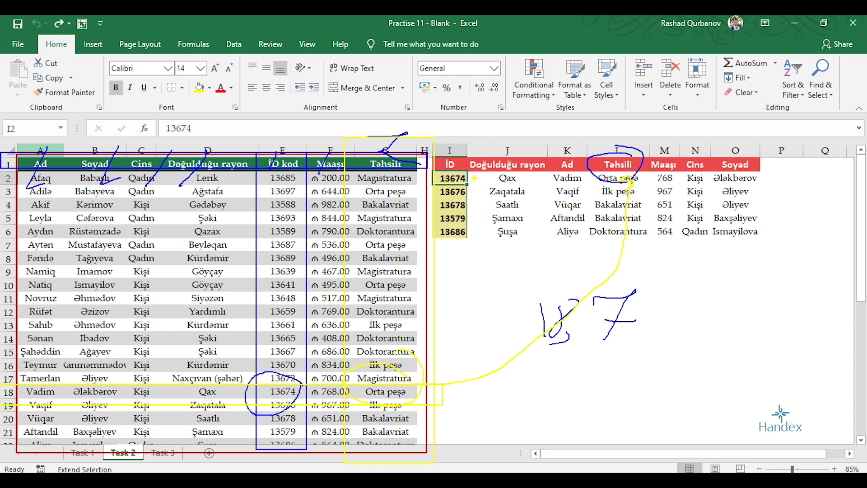
key("Escape")
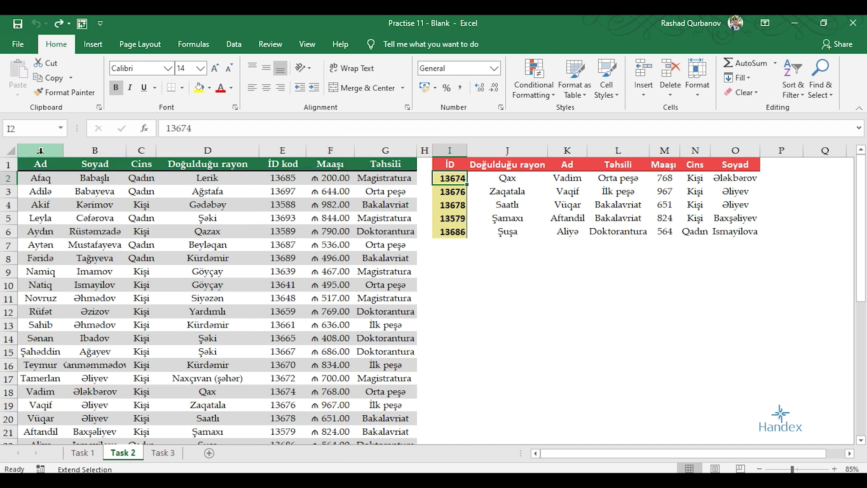
Delete the old lookup results in J2:O6 and select J2
left_click_drag(506, 179, 749, 229)
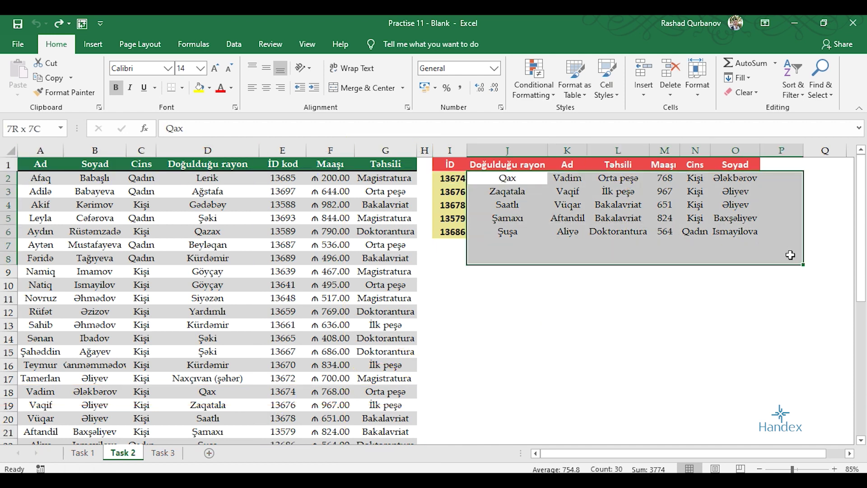
key("Delete")
left_click(536, 180)
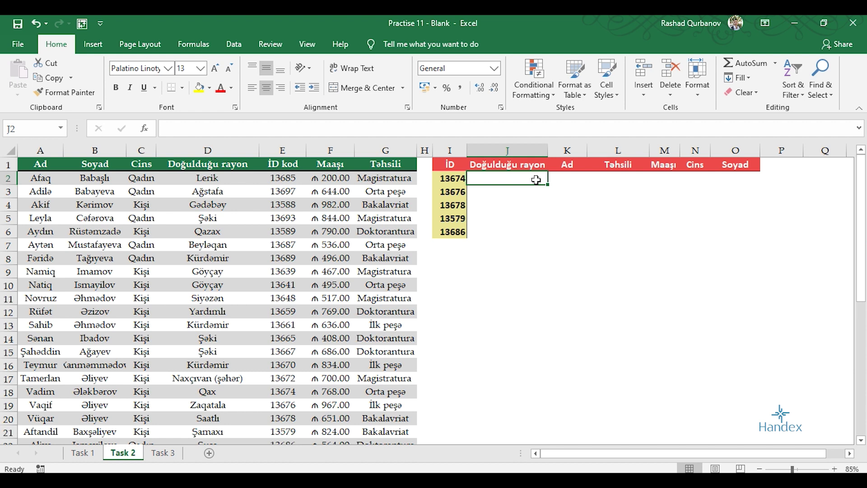
Begin J2's formula as =INDEX(A:G, using columns A to G as the array
type("=inde")
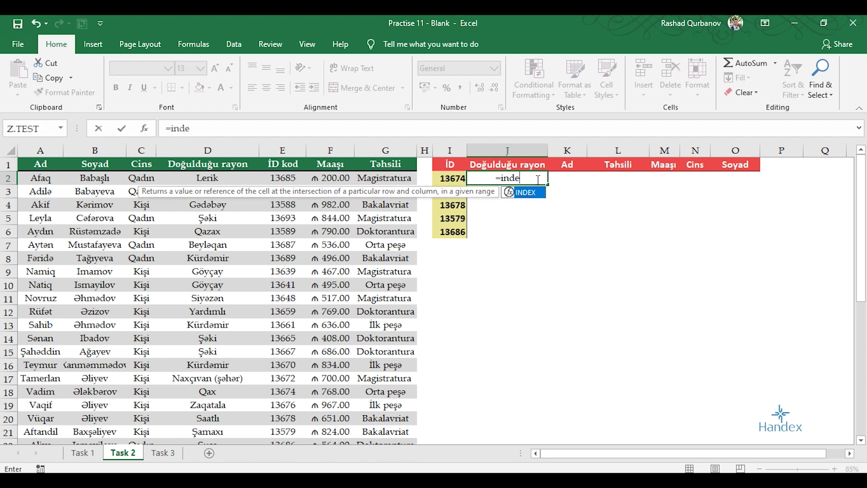
key("Tab")
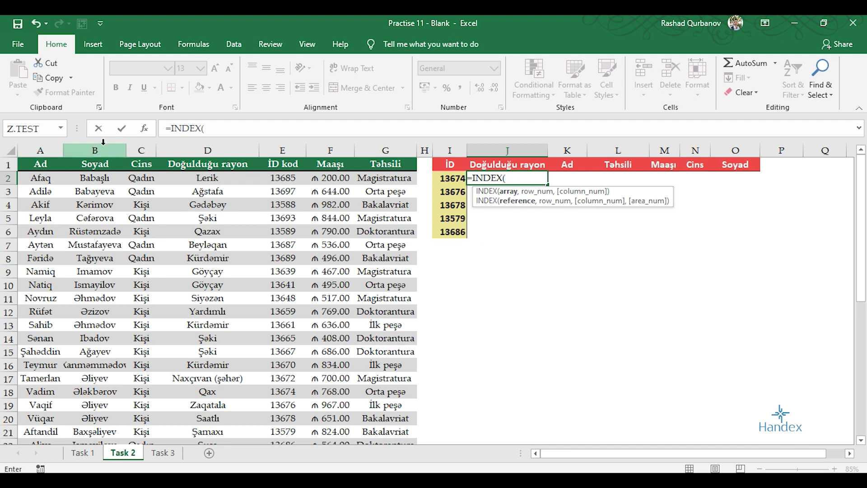
left_click_drag(53, 152, 411, 144)
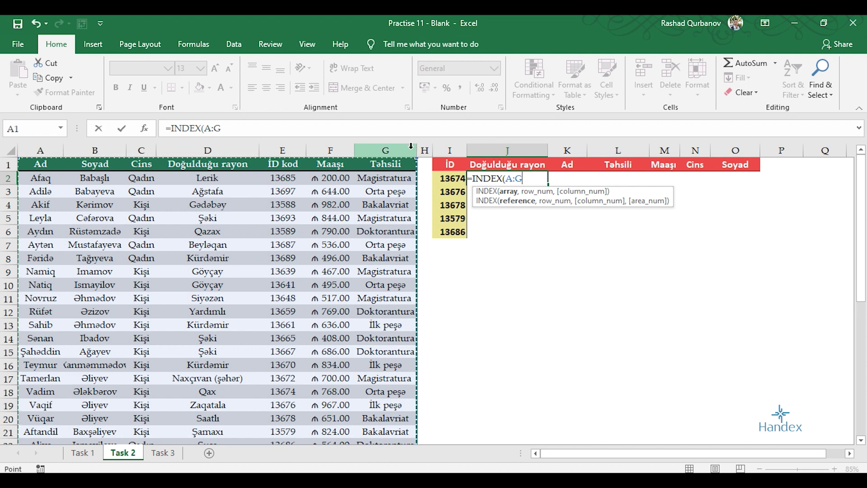
type("?")
key("BackSpace")
type(".")
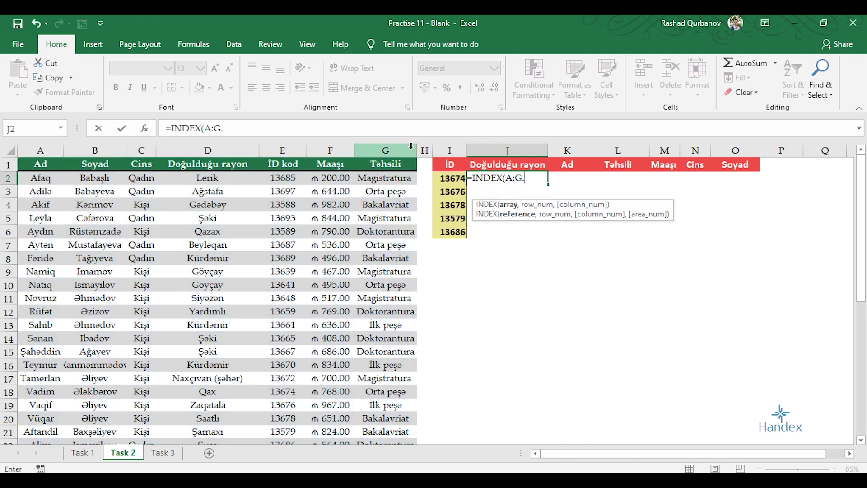
key("BackSpace")
type(",")
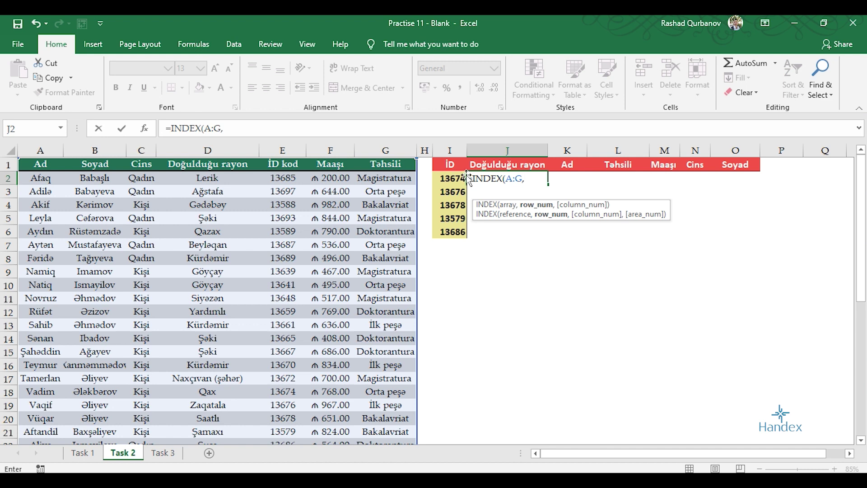
Keep J2's partial =INDEX(A:G, as text and move to cell J7
left_click(470, 181)
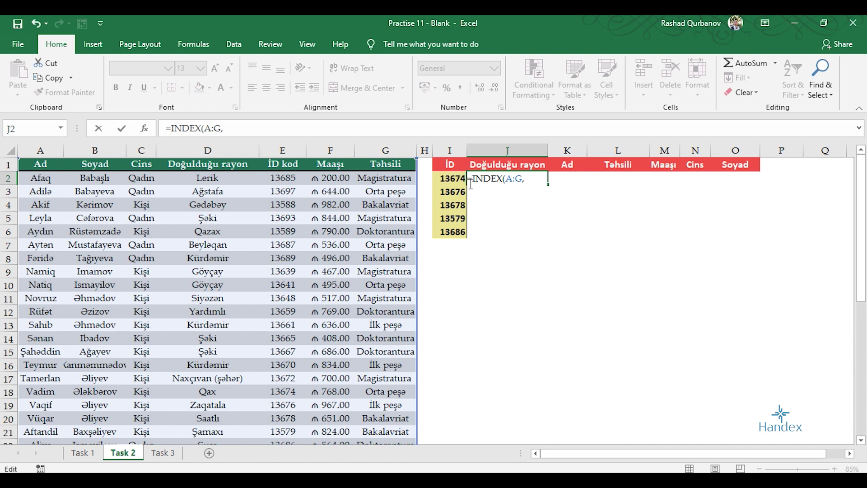
key("Return")
left_click(510, 254)
left_click(514, 247)
Enter =MATCH(I2,E:E,0) in J7 to find the row of the ID
type("=mat")
key("Tab")
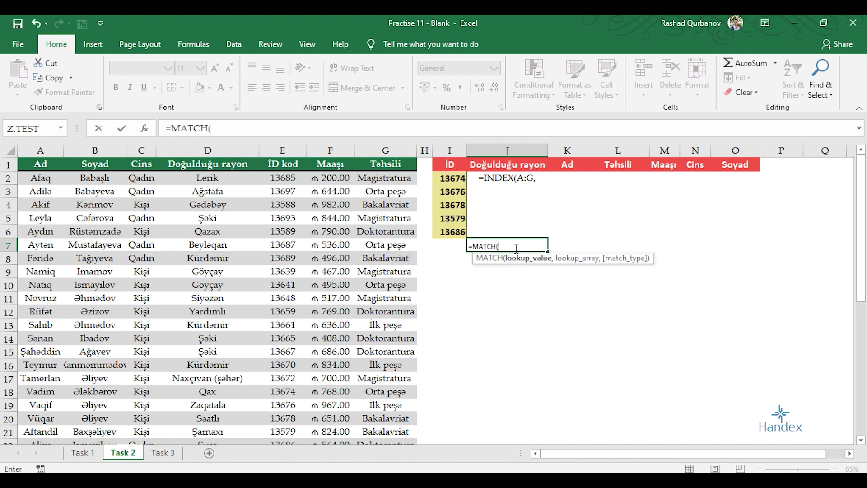
left_click(456, 180)
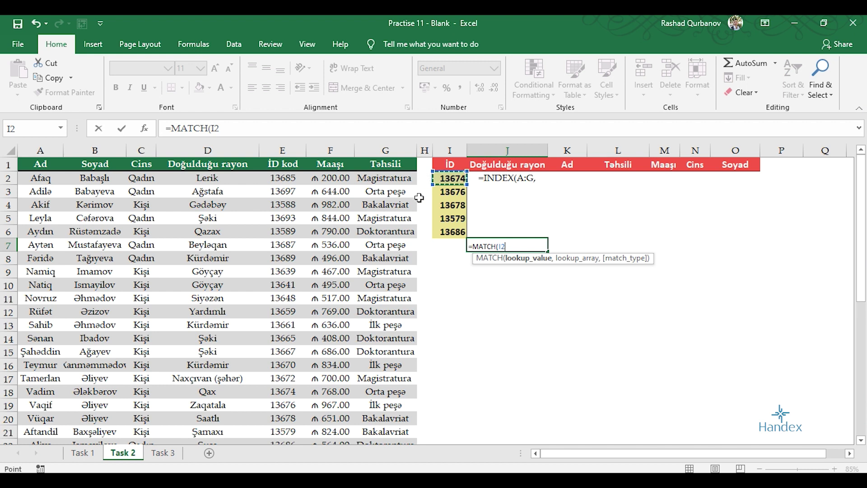
type(",")
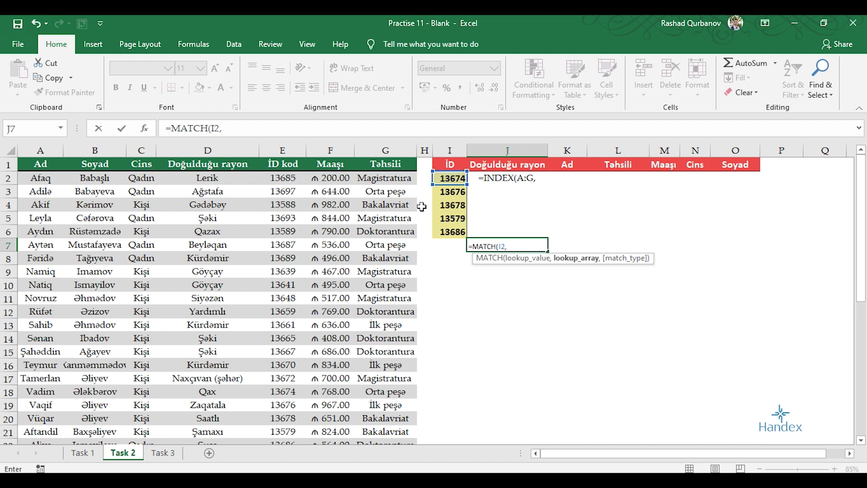
left_click(291, 154)
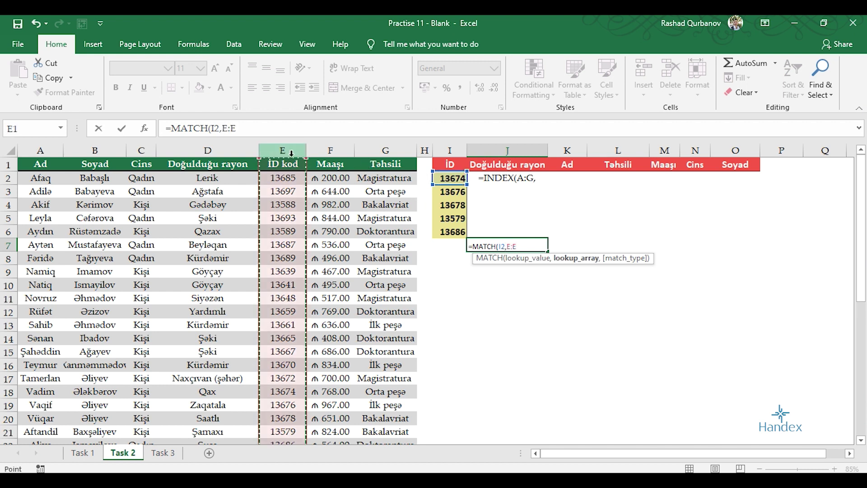
type(",0")
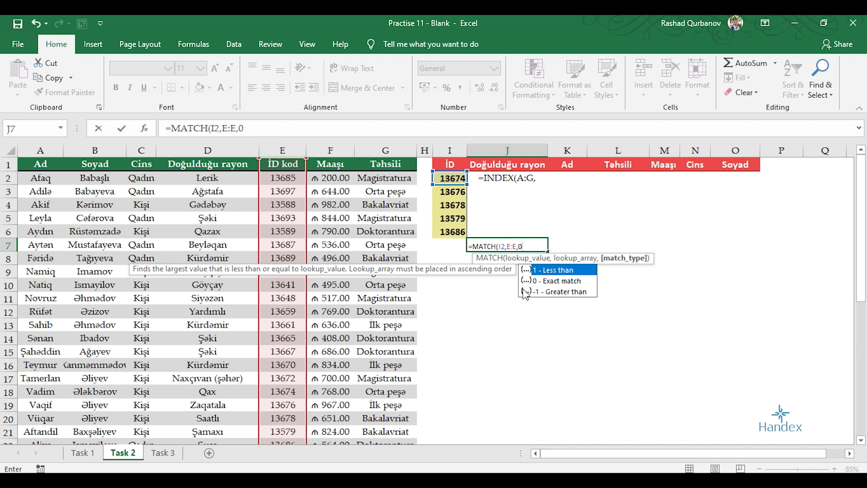
type(")")
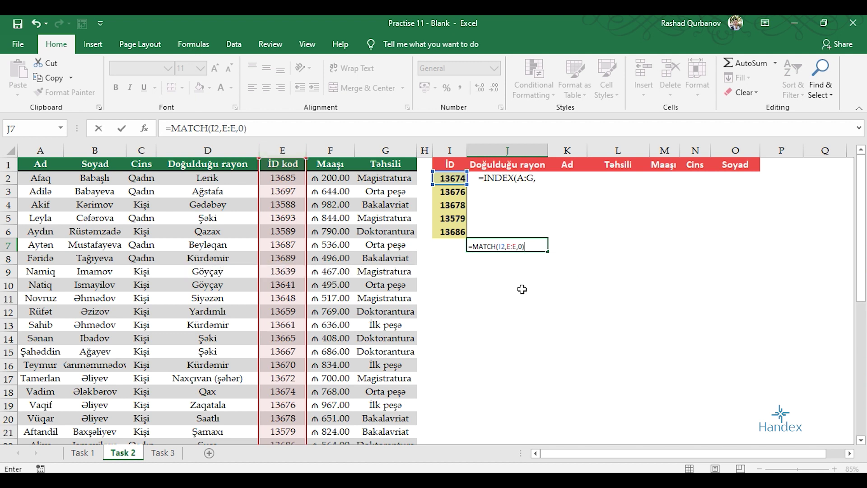
key("Return")
Copy J2's formatting onto J7 with Format Painter and highlight column E's IDs 13674 and 13676
left_click(540, 248)
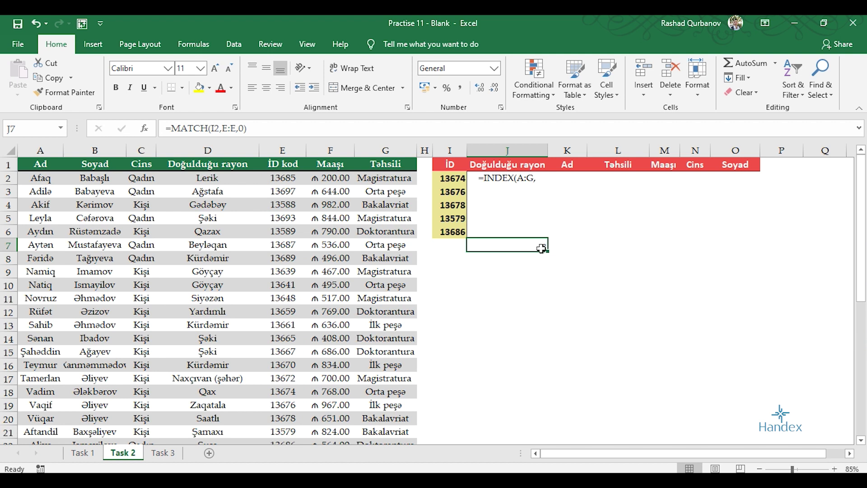
left_click(517, 178)
left_click(65, 92)
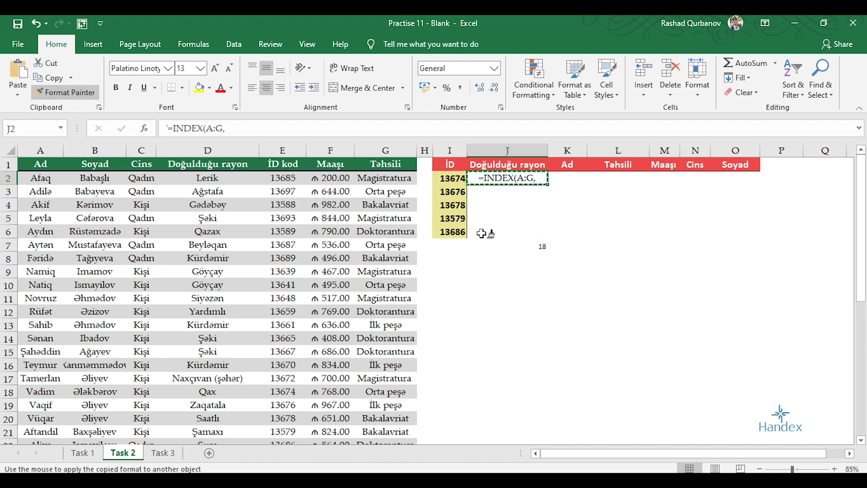
left_click(534, 246)
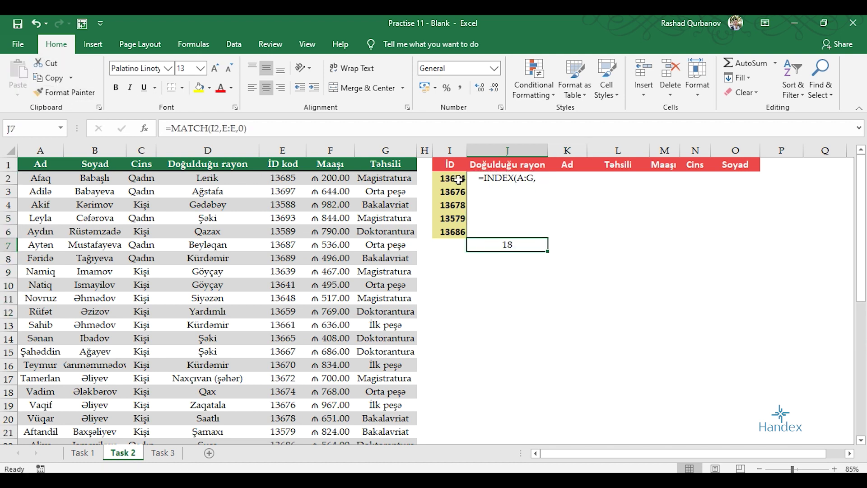
left_click(295, 150)
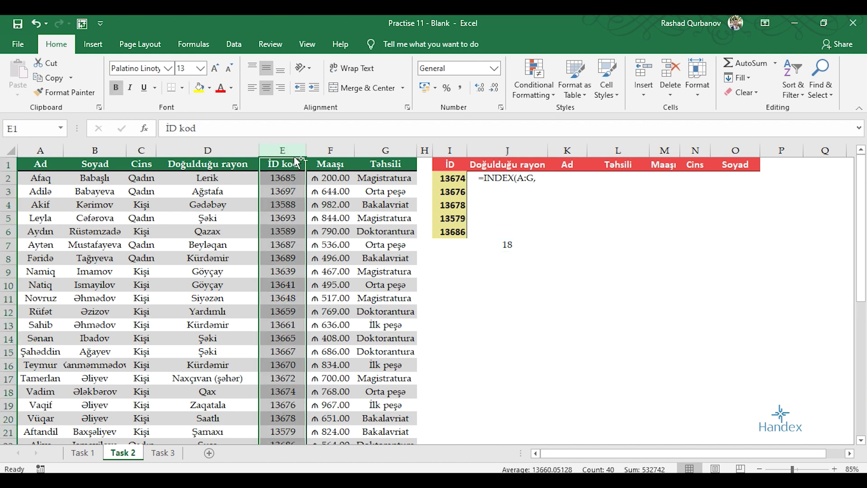
left_click_drag(299, 385, 293, 380)
Enter =MATCH(J1,A1:G1,0) in J8 to locate the Doğulduğu rayon header
left_click(507, 261)
type("=mat")
key("Tab")
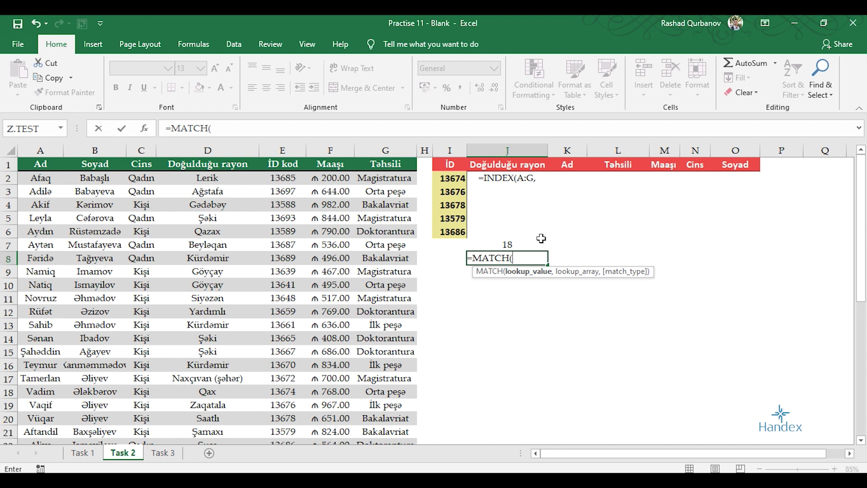
left_click(483, 165)
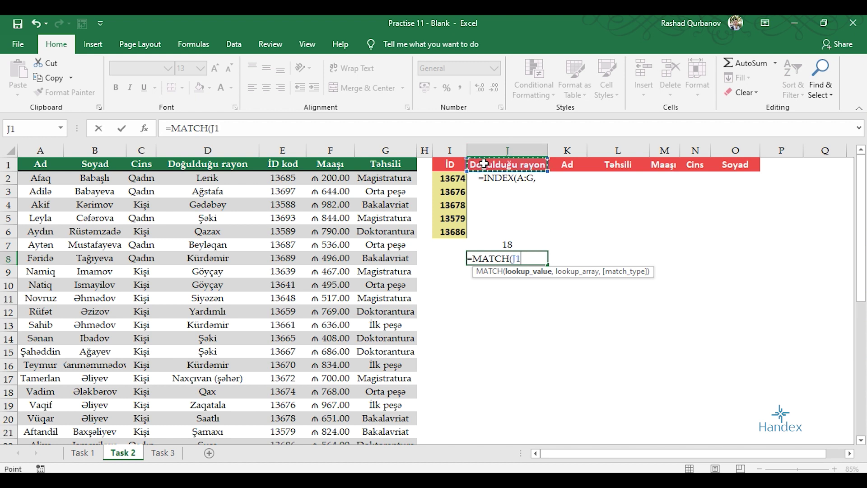
type(",")
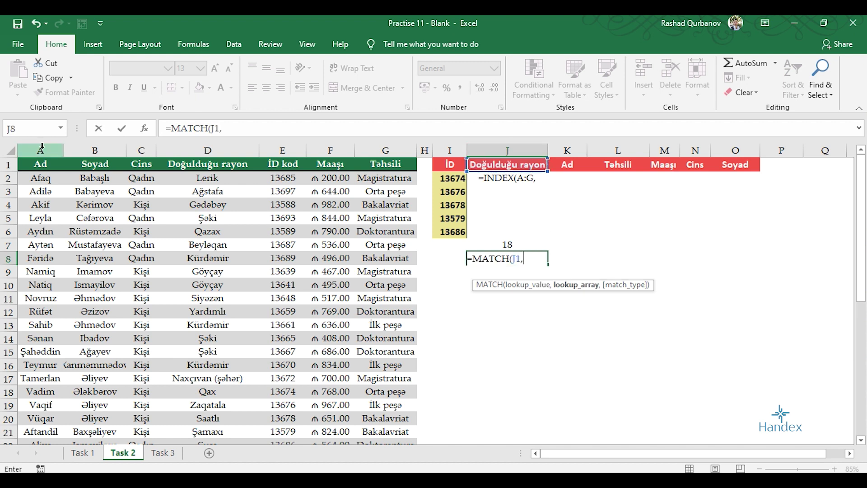
left_click_drag(39, 165, 392, 165)
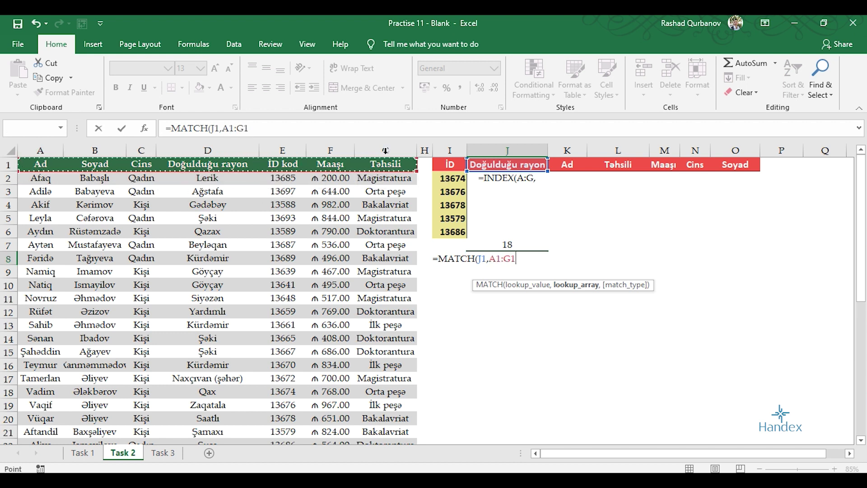
type(",0")
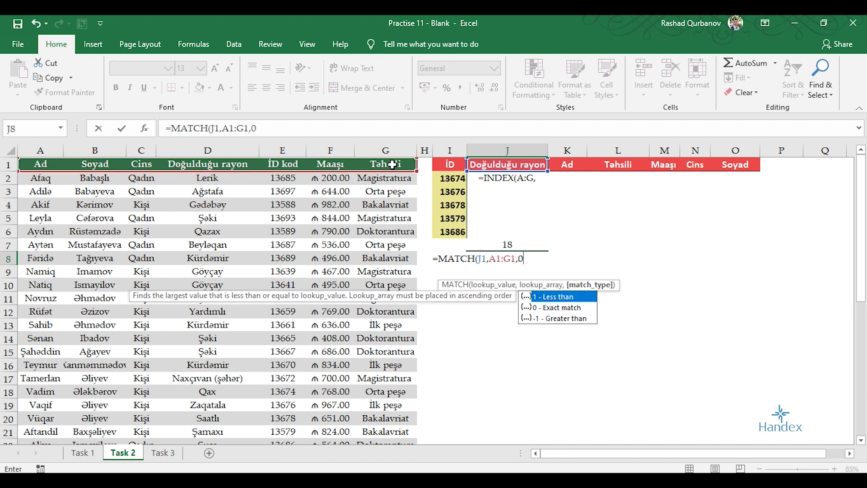
type(")")
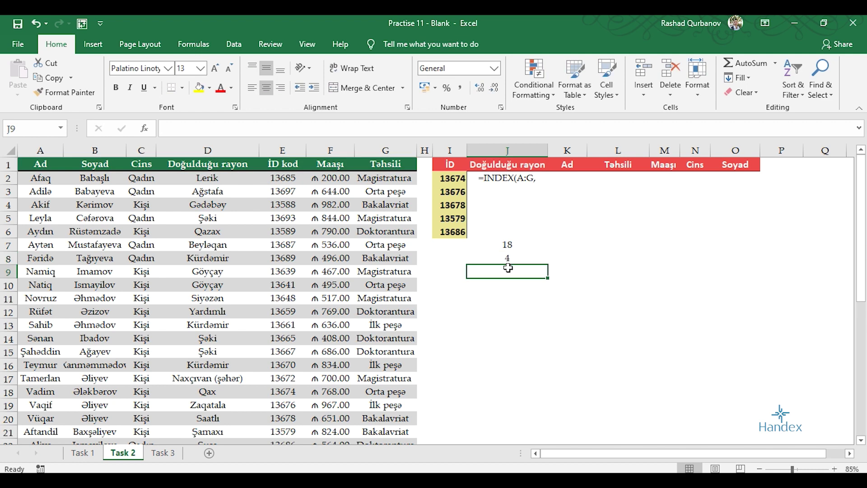
Verify the result 4 by stepping through headers Ad, Soyad, Cins to Doğulduğu rayon
left_click(507, 258)
left_click(36, 165)
left_click(120, 170)
left_click(136, 170)
left_click(194, 164)
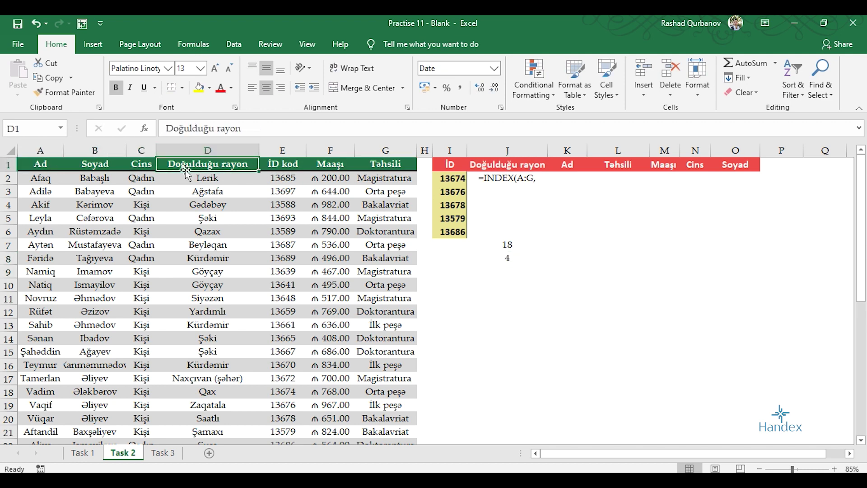
Remove the apostrophe and complete J2 as =INDEX(A:G,J7,J8), returning Qax
double_click(528, 176)
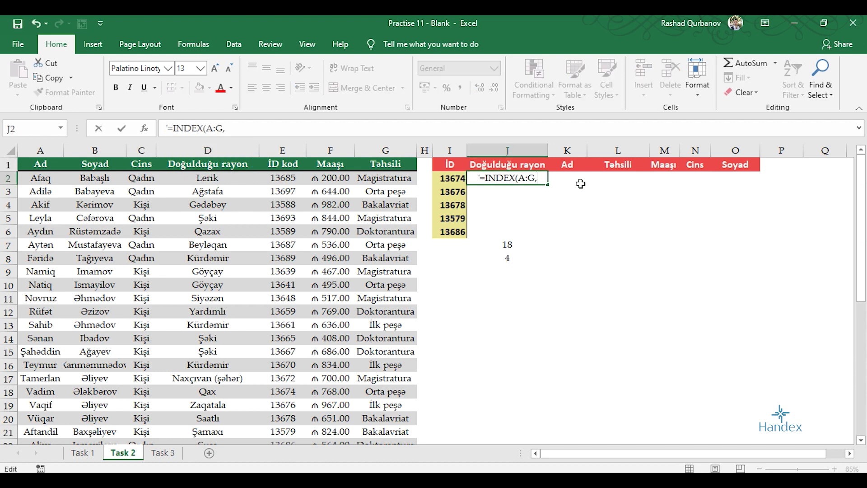
key("BackSpace")
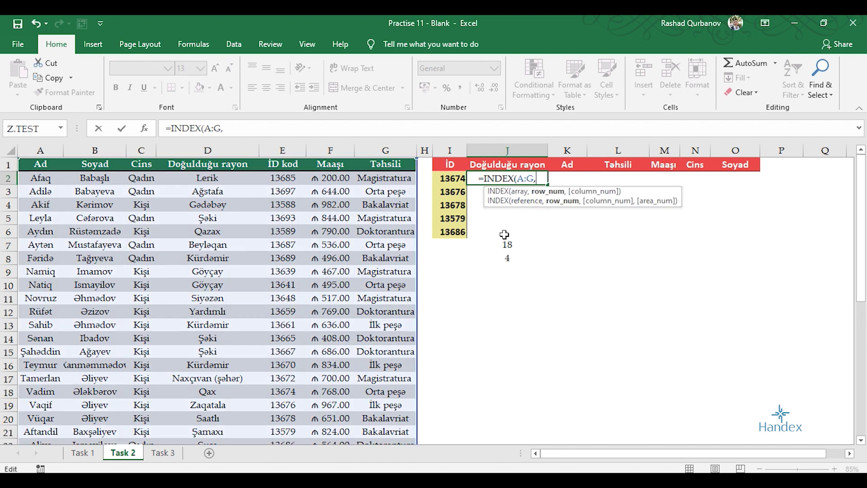
left_click(505, 244)
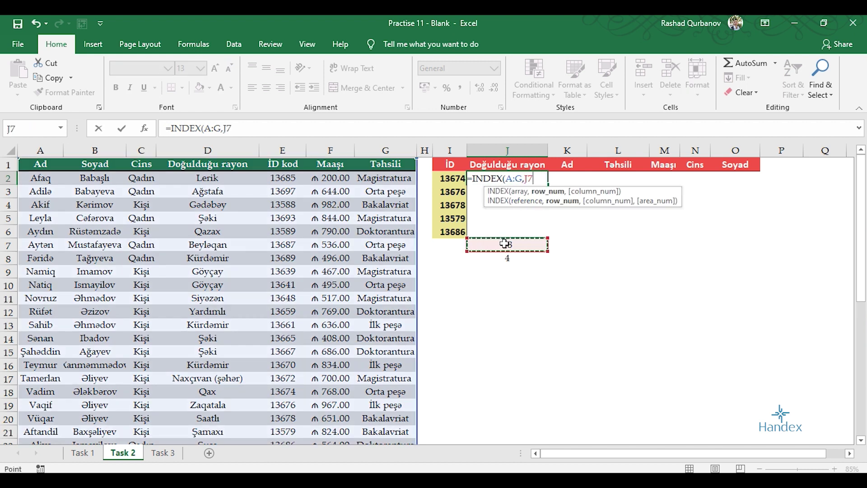
type(",")
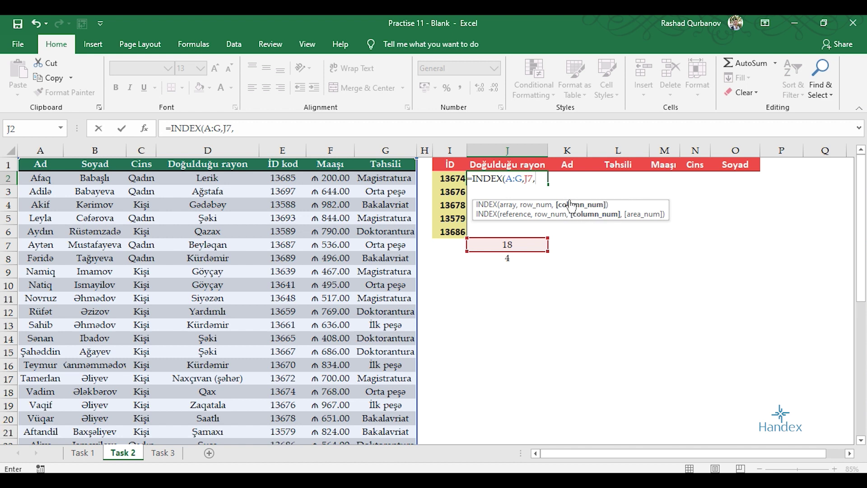
left_click(510, 259)
type(")")
key("Return")
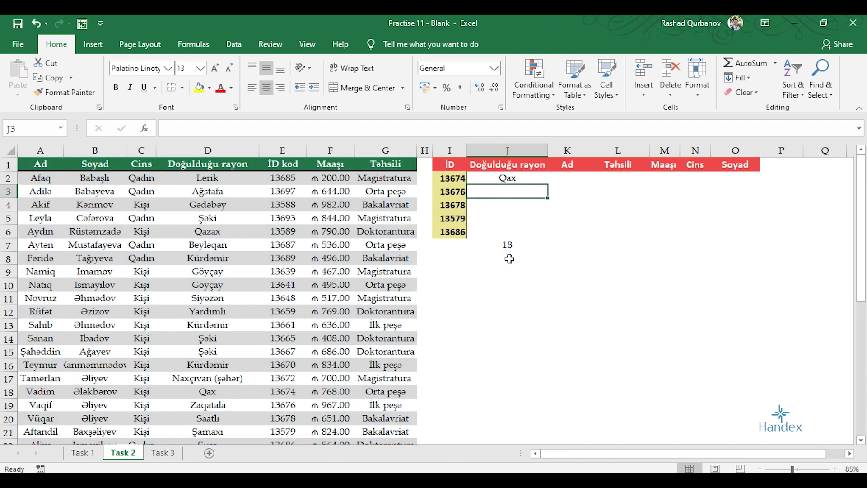
left_click(505, 253)
type("4")
left_click(508, 177)
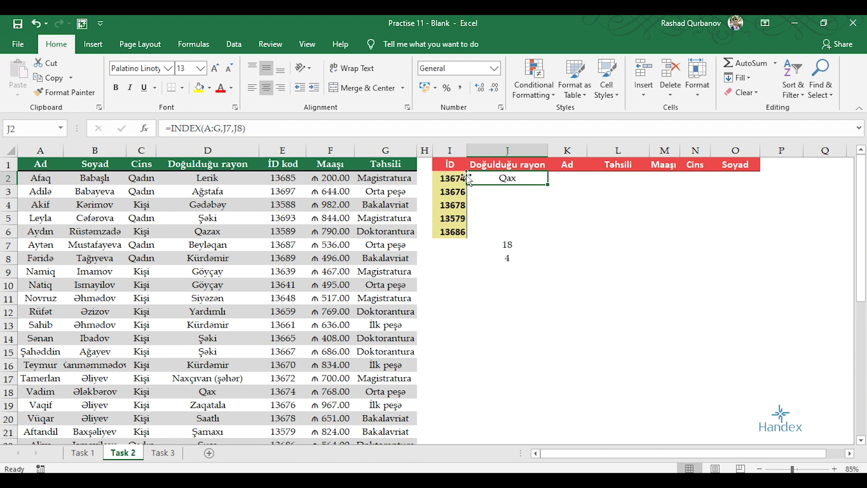
Confirm ID 13674's district is Qax in row 18, then clear helper cells J7:J8
left_click(289, 393)
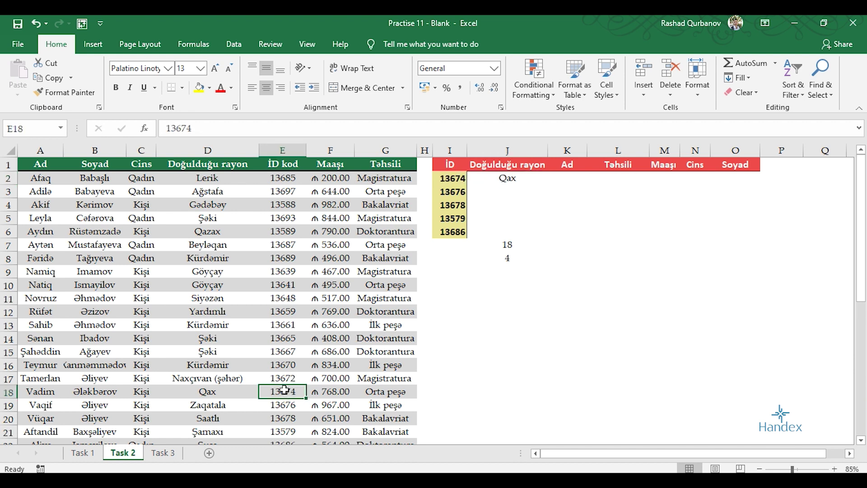
left_click(243, 392)
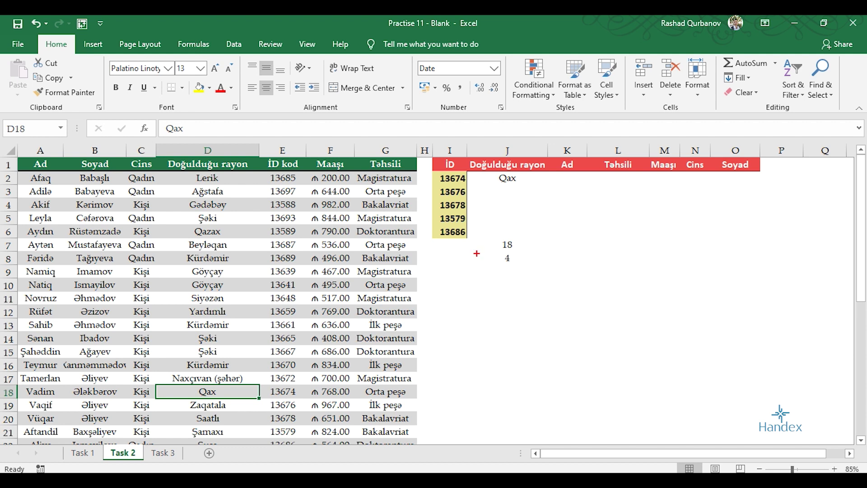
left_click_drag(506, 240, 507, 259)
key("Delete")
Reopen J2, now showing #VALUE!, and select its J7,J8 arguments for replacement
double_click(526, 179)
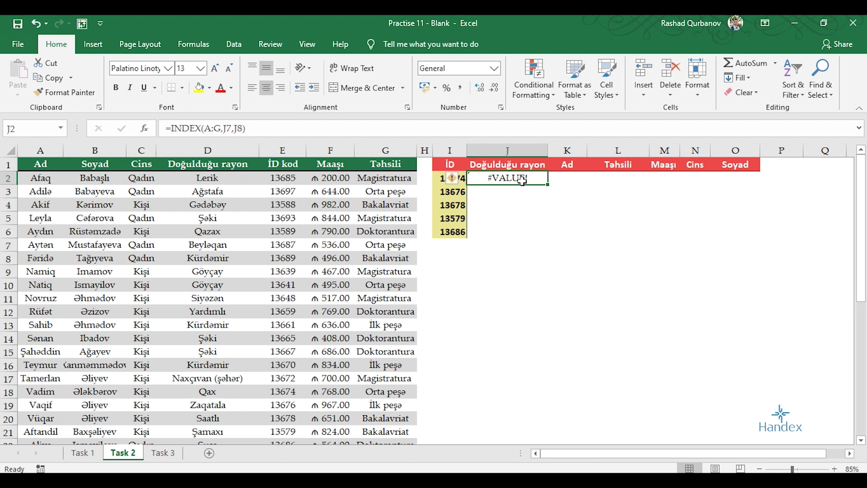
key("Return")
left_click(525, 180)
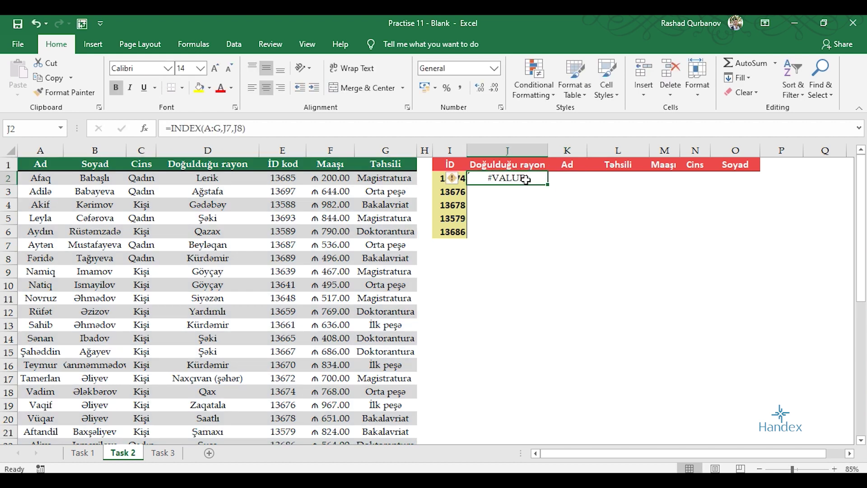
double_click(526, 180)
left_click_drag(525, 180, 592, 180)
Replace J2's row argument with MATCH(I2,E:E,0)
key("BackSpace")
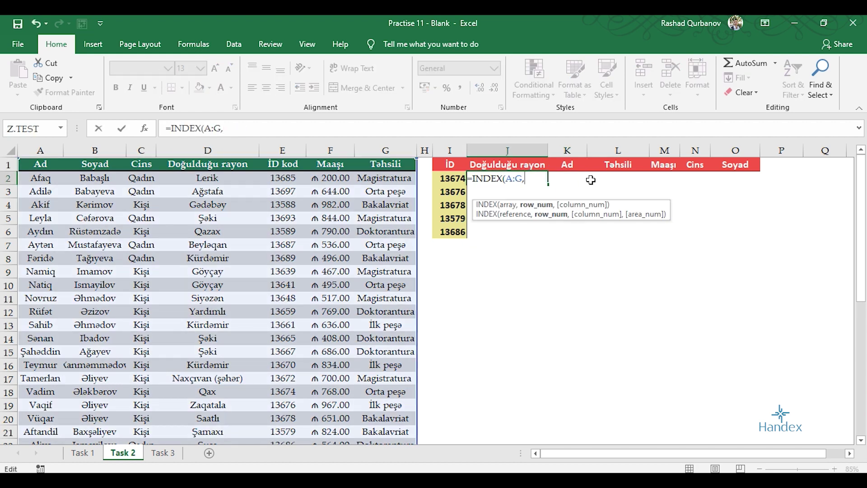
type("ma")
key("Tab")
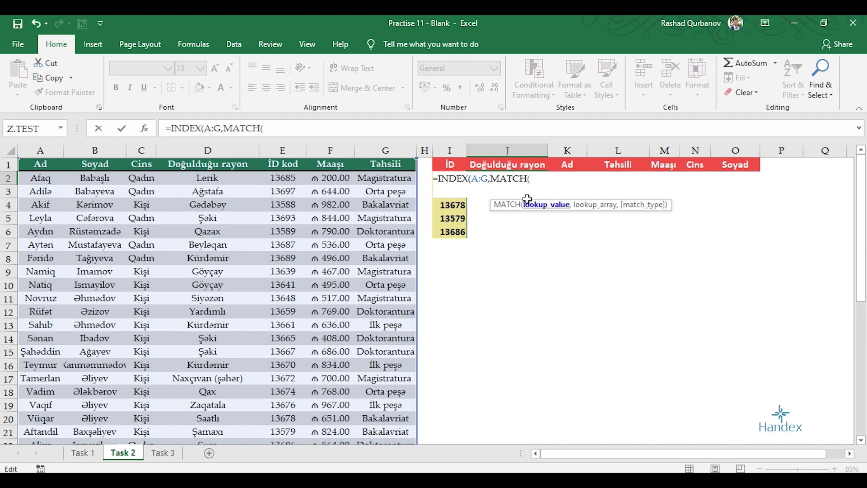
left_click(456, 203)
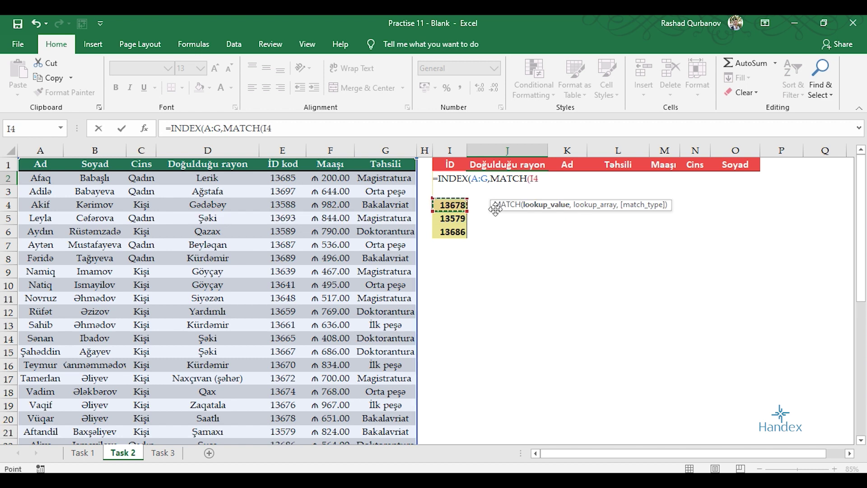
key("Up")
key("Up")
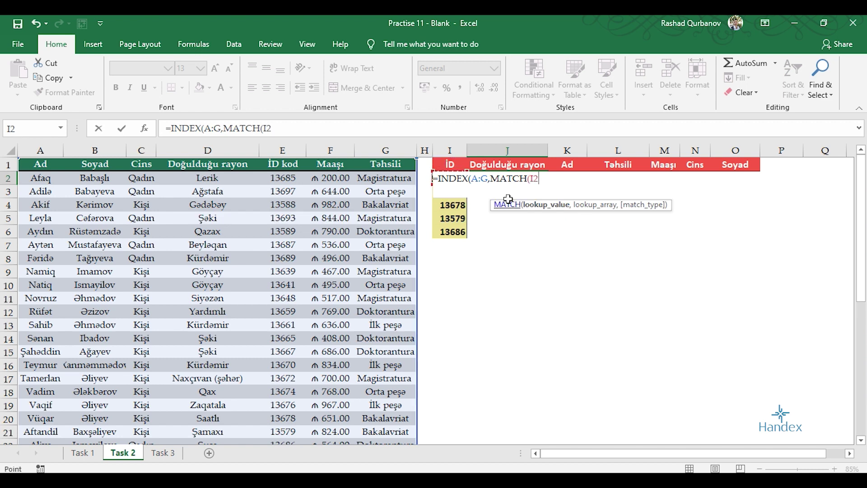
type(",")
left_click(305, 150)
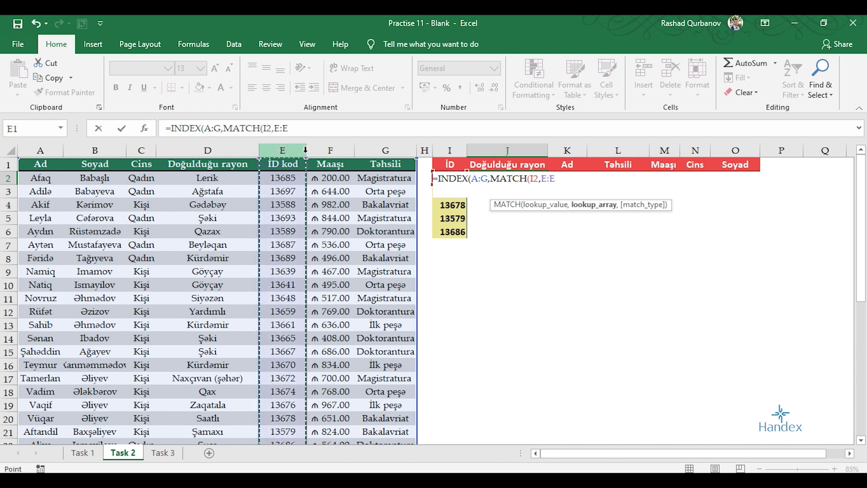
type(",")
type("),a")
key("BackSpace")
key("BackSpace")
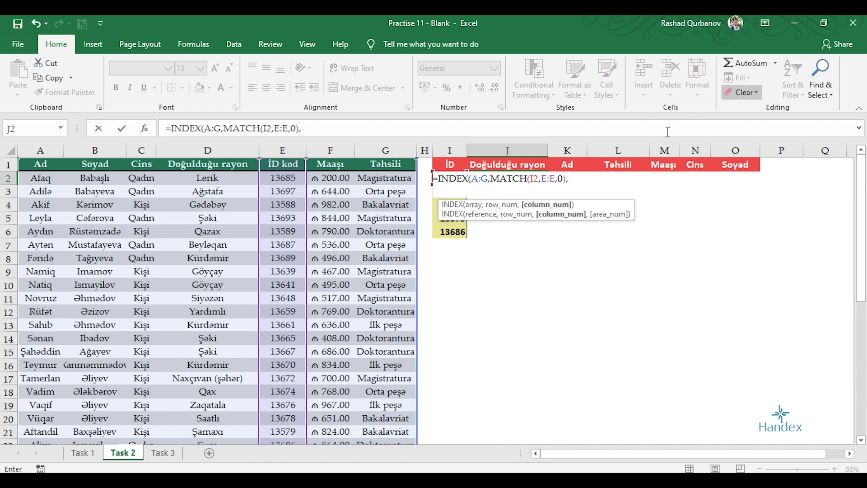
Add MATCH(J1,A1:G1,0) as the column argument and commit the nested formula
type(",mat")
key("Tab")
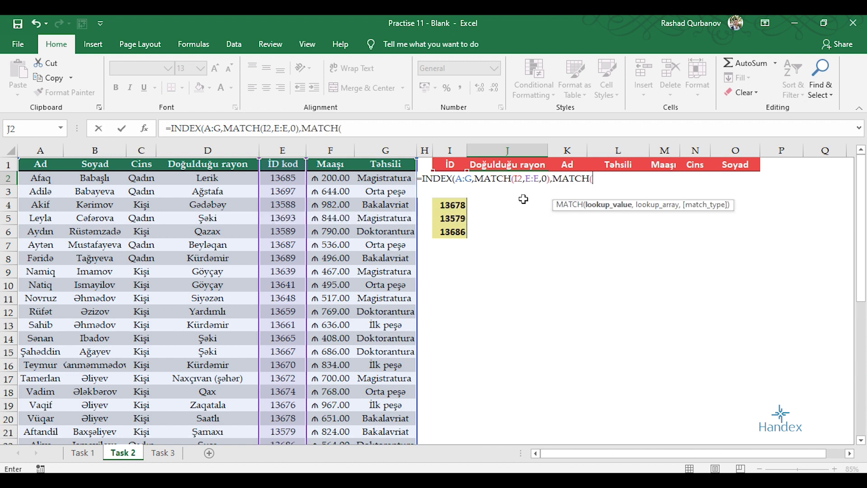
left_click(517, 172)
type(",")
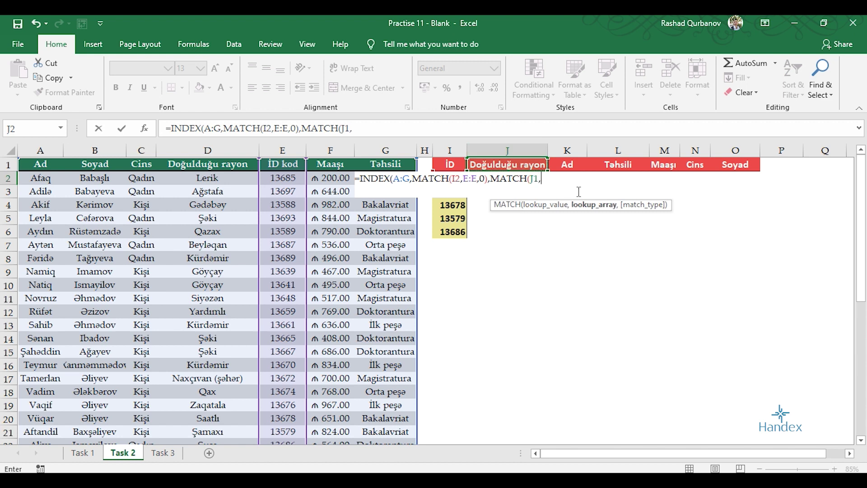
left_click_drag(40, 164, 391, 170)
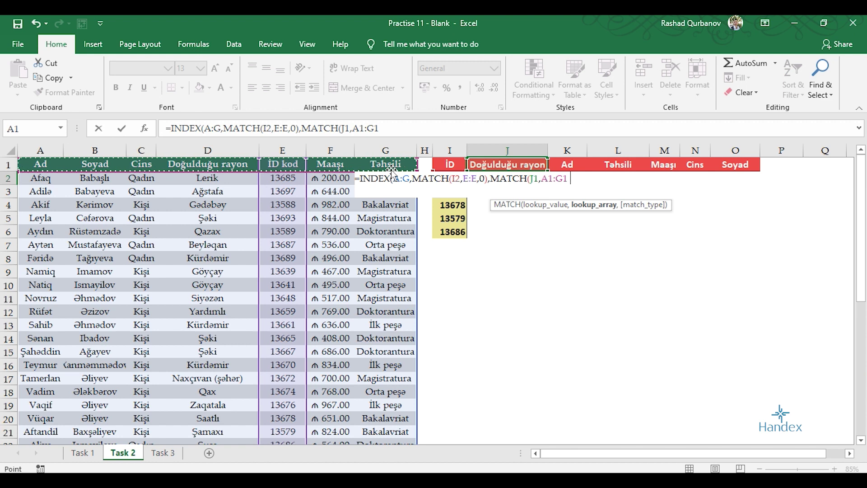
type(",0")
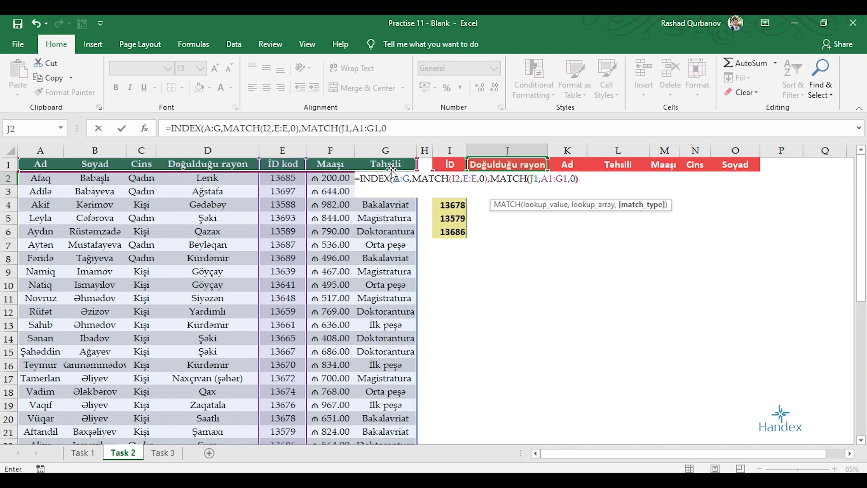
type(")")
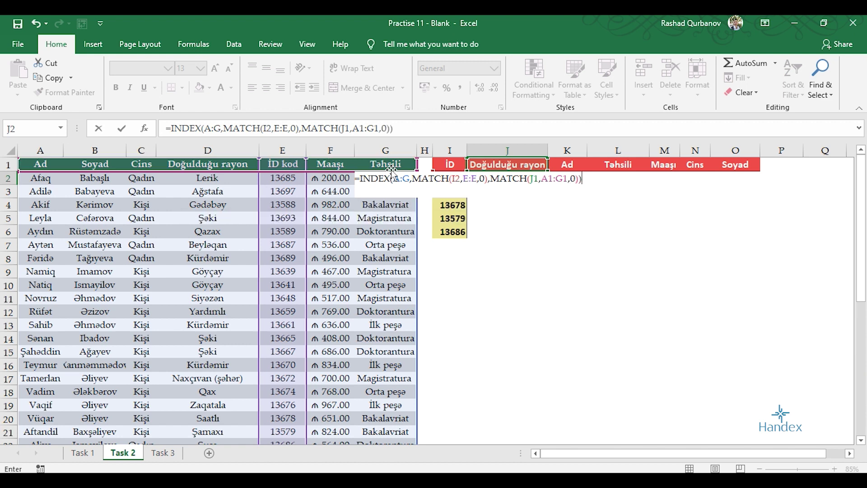
key("Return")
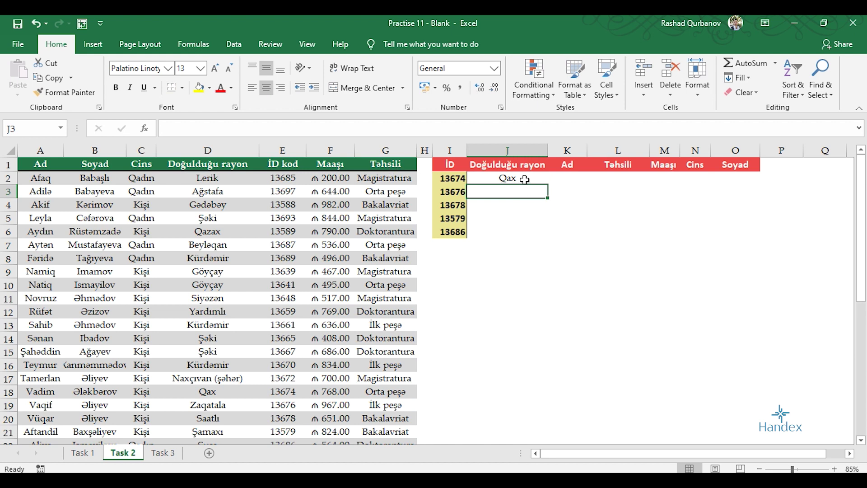
Fill J2's lookup formula across J2:O6 and compare the copied formula in K2
left_click(525, 179)
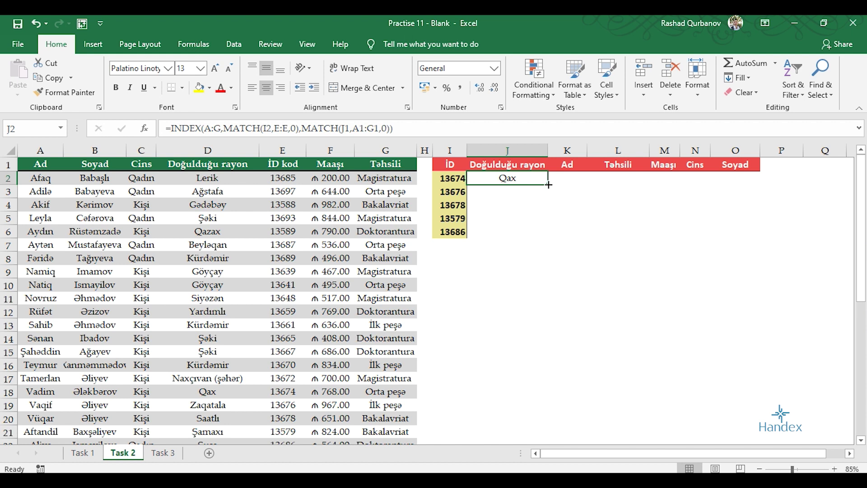
mouse_move(548, 184)
left_mouse_down()
mouse_move(762, 185)
mouse_move(762, 237)
left_mouse_up()
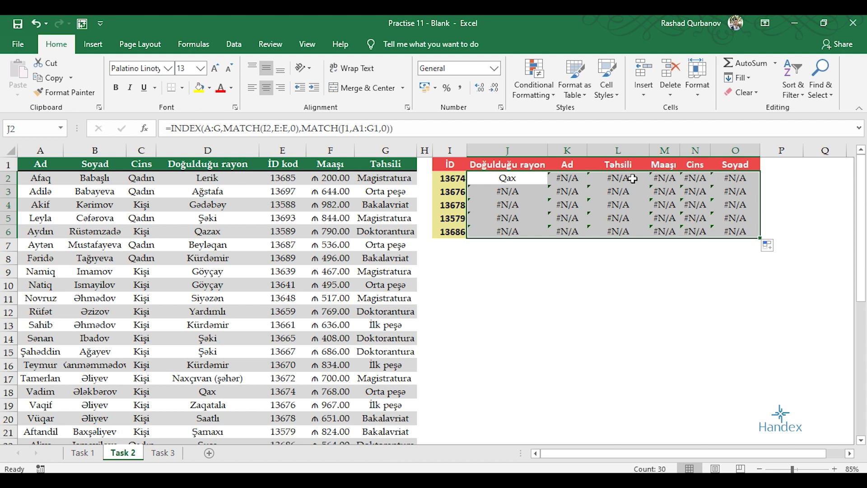
left_click(568, 178)
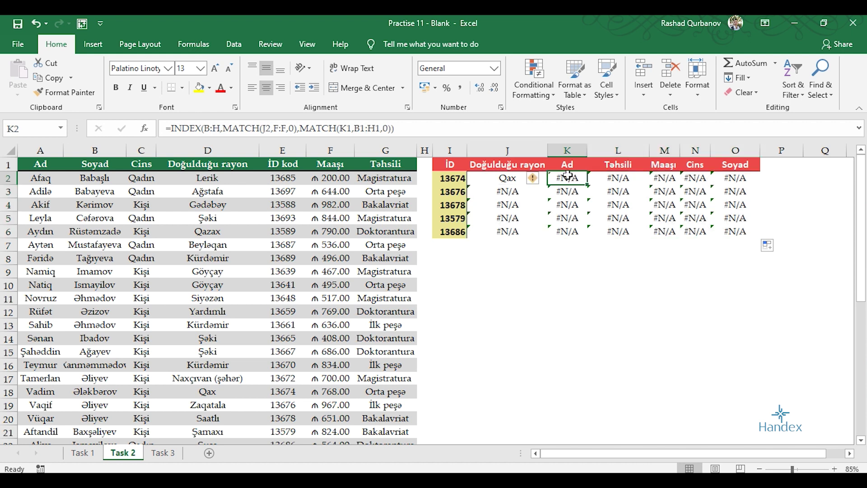
left_click(506, 178)
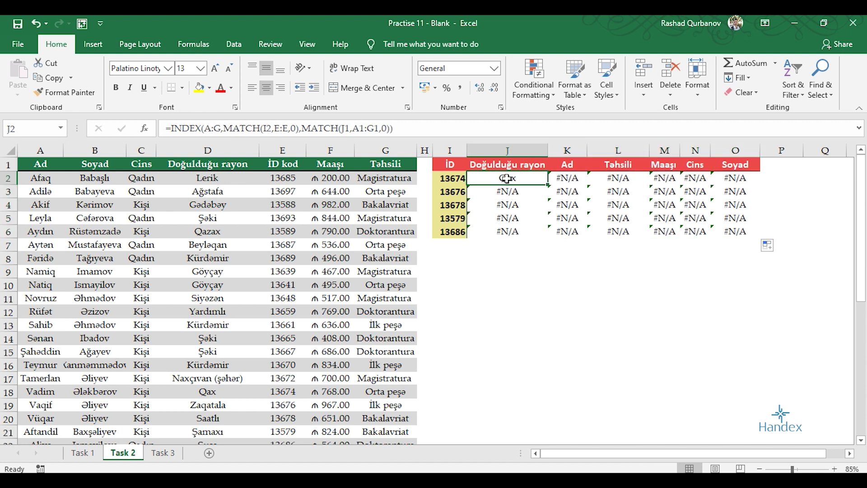
Change the ID in I2 to 13685 and check J2 returns Lerik, matching D2
left_click(279, 179)
left_click(443, 179)
type("13")
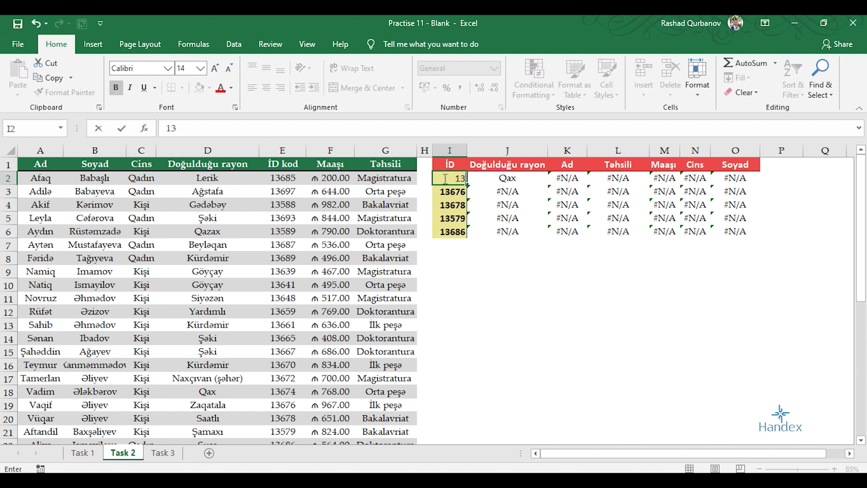
type("685")
key("Return")
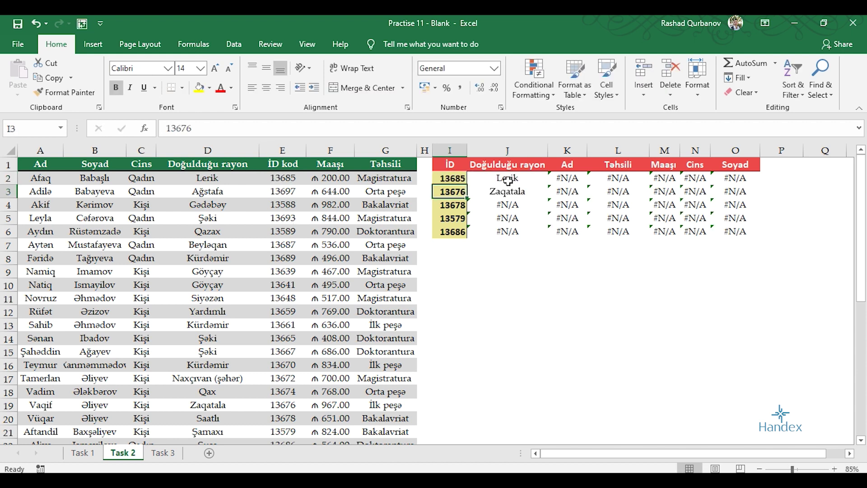
left_click(508, 179)
left_click(190, 178)
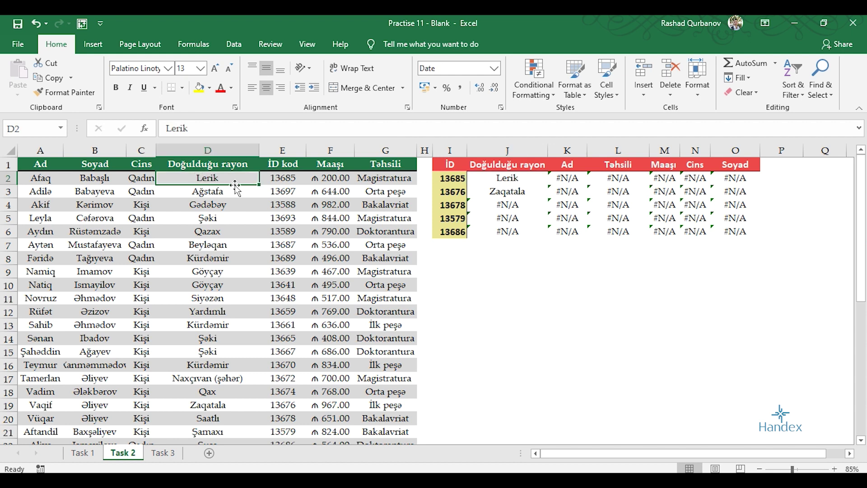
left_click(502, 177)
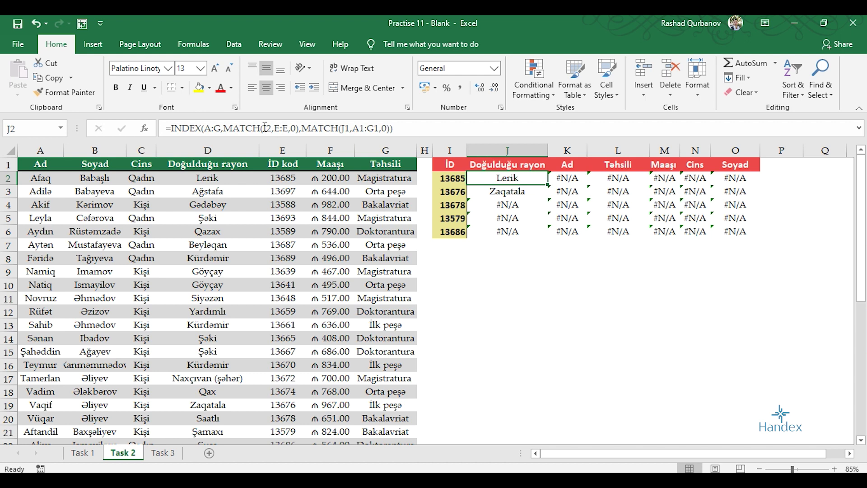
Inspect how the formulas in K2 and L2 shifted compared with J2
left_click(562, 178)
left_click(588, 179)
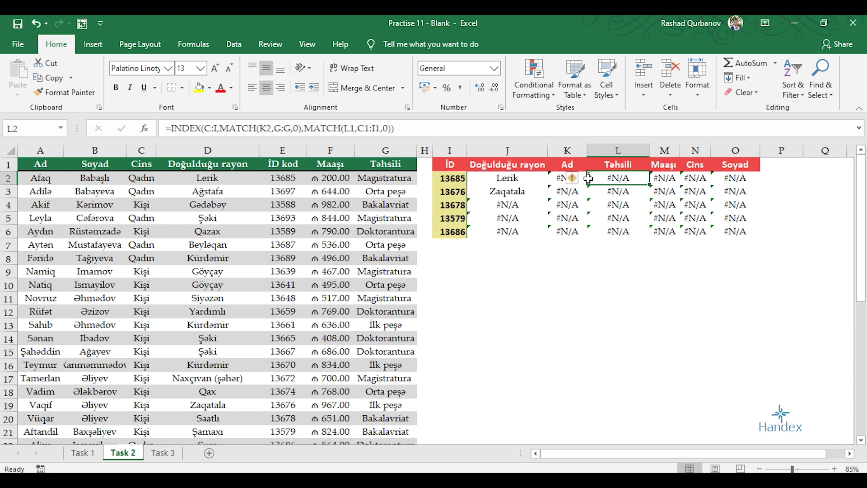
left_click(525, 179)
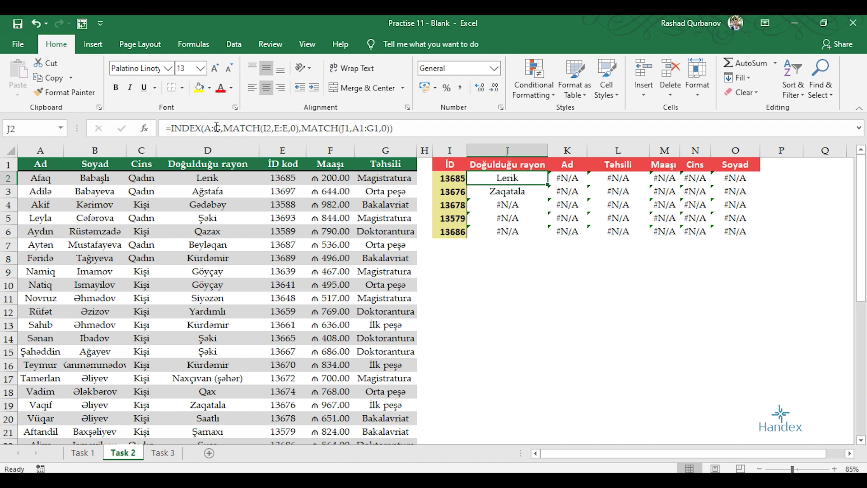
left_click(216, 127)
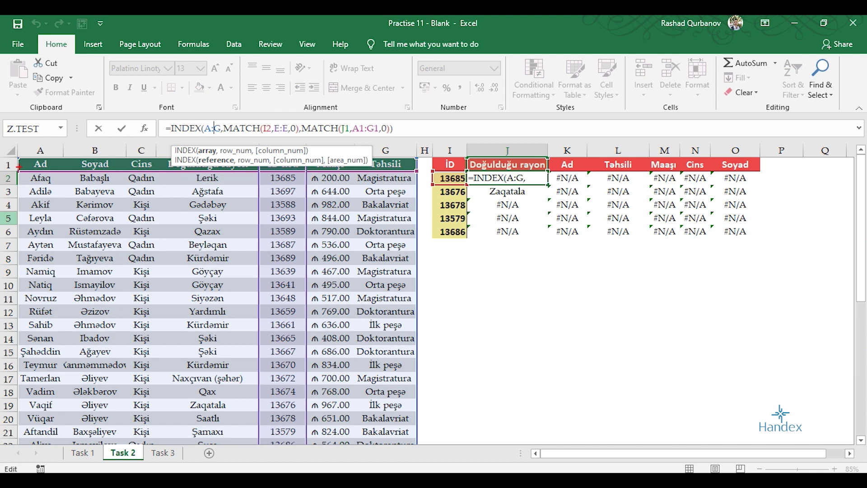
left_click_drag(15, 157, 421, 451)
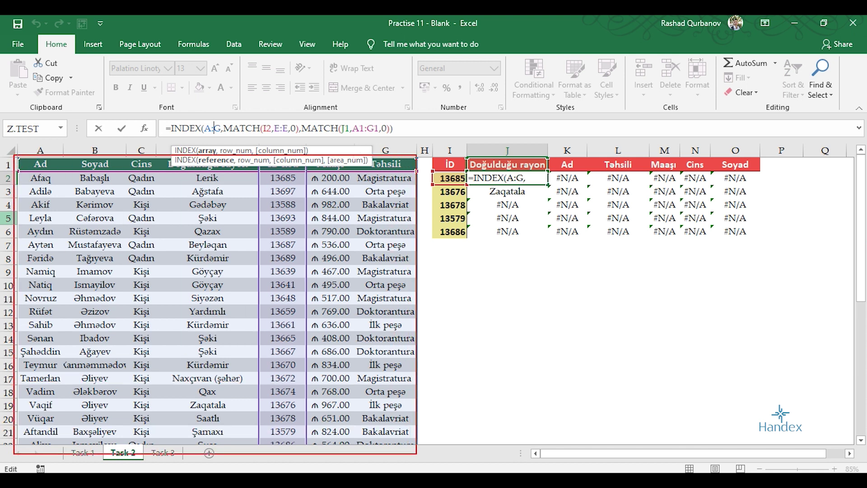
key("Escape")
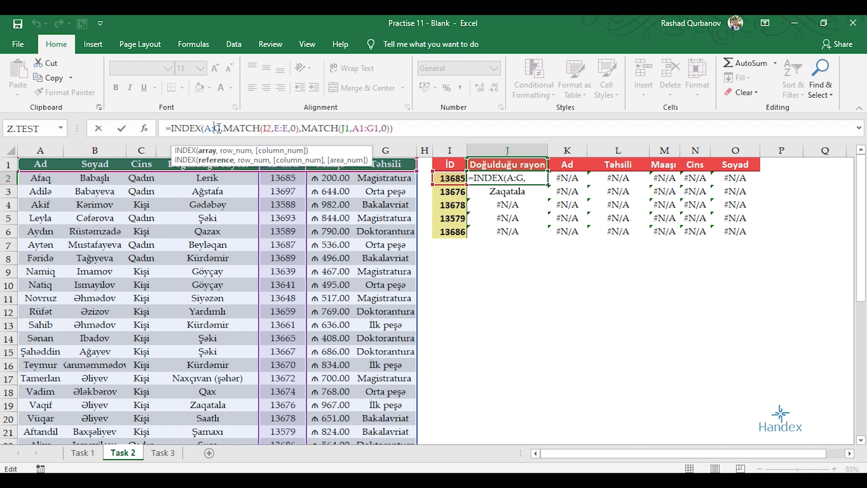
Lock J2's INDEX array as $A:$G with F4 and compare against K2
left_click_drag(207, 125, 225, 129)
key("F4")
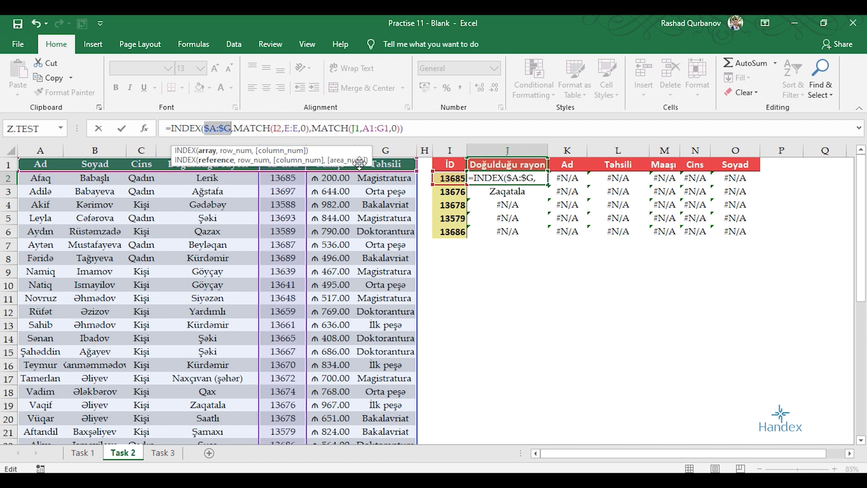
key("Return")
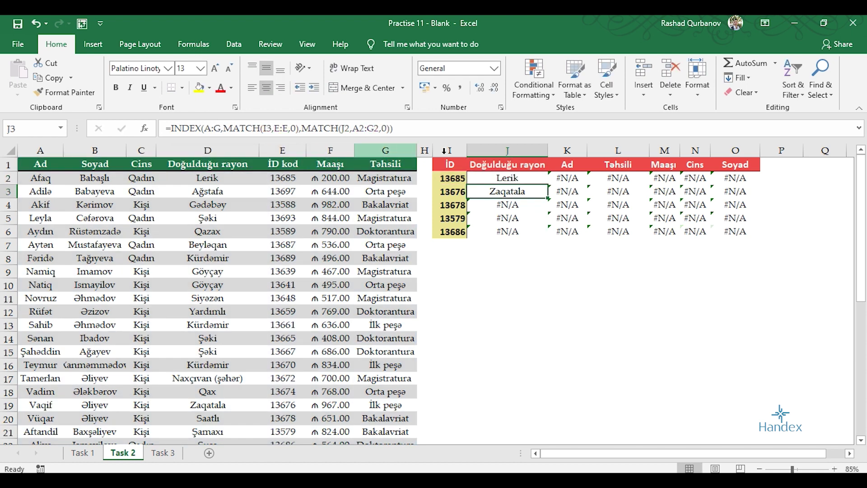
left_click(568, 178)
left_click(281, 129)
left_click(490, 175)
left_click(293, 130)
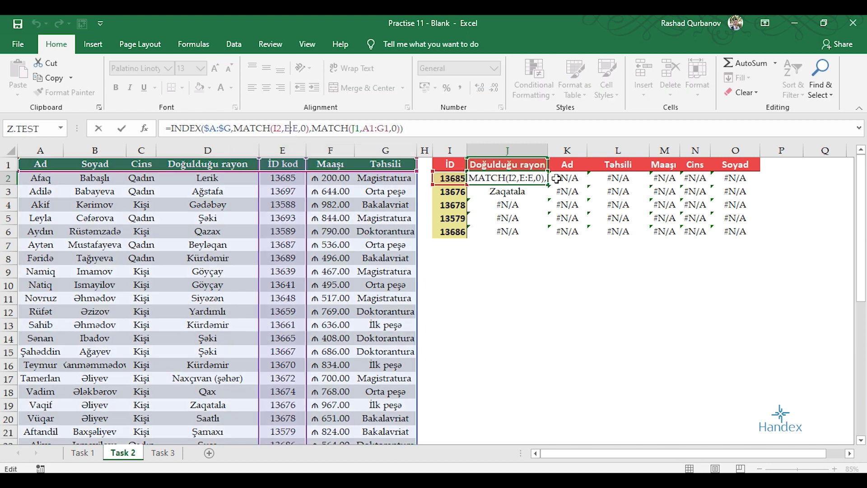
key("Tab")
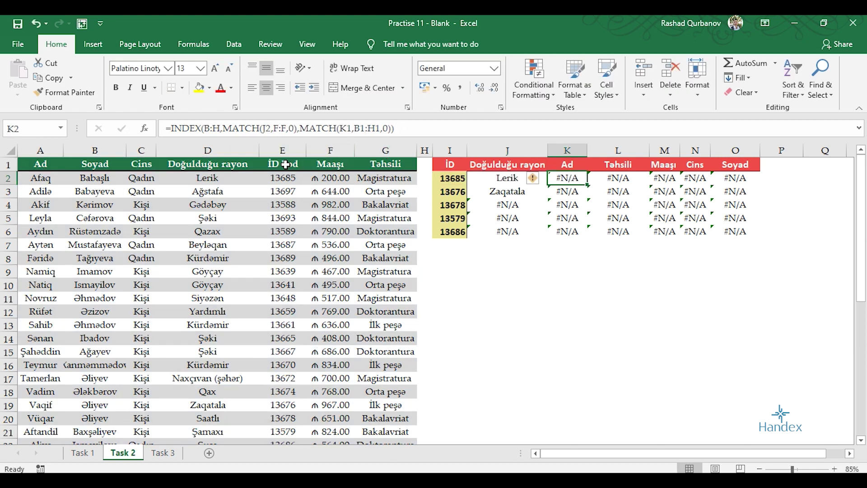
Review K2's formula and how its lookup column drifts from E toward columns D and C
left_click(282, 151)
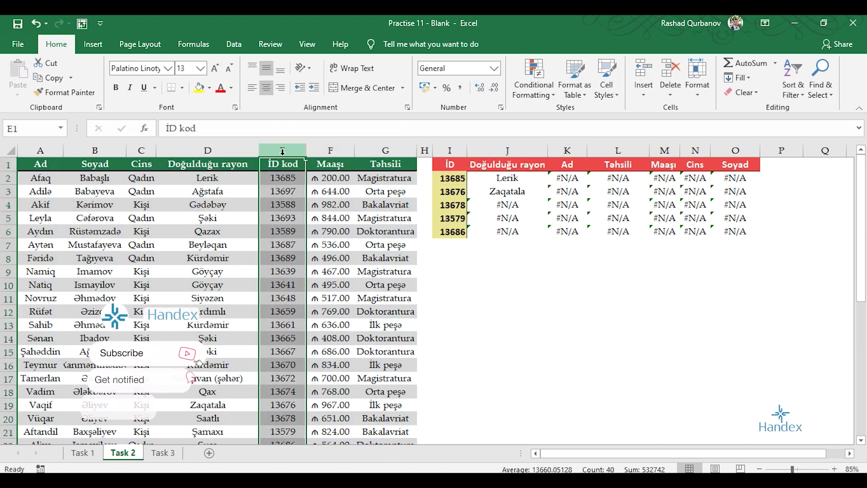
left_click(454, 178)
key("Right")
key("Right")
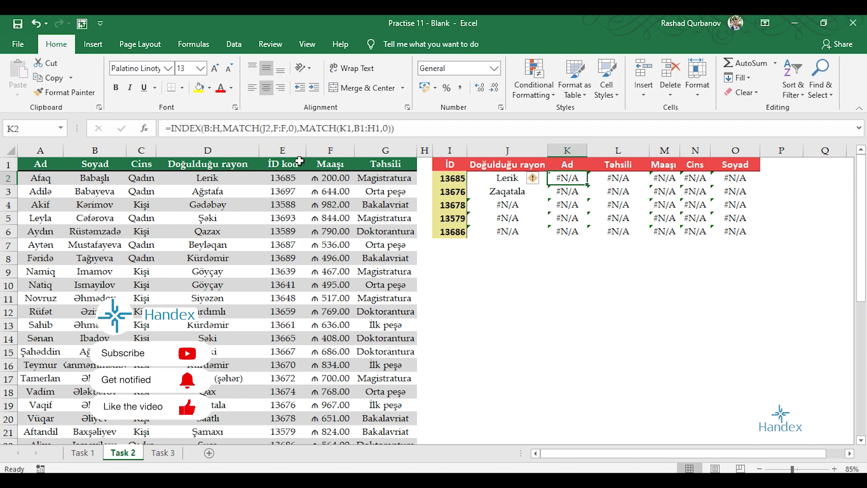
left_click(295, 152)
left_click(208, 150)
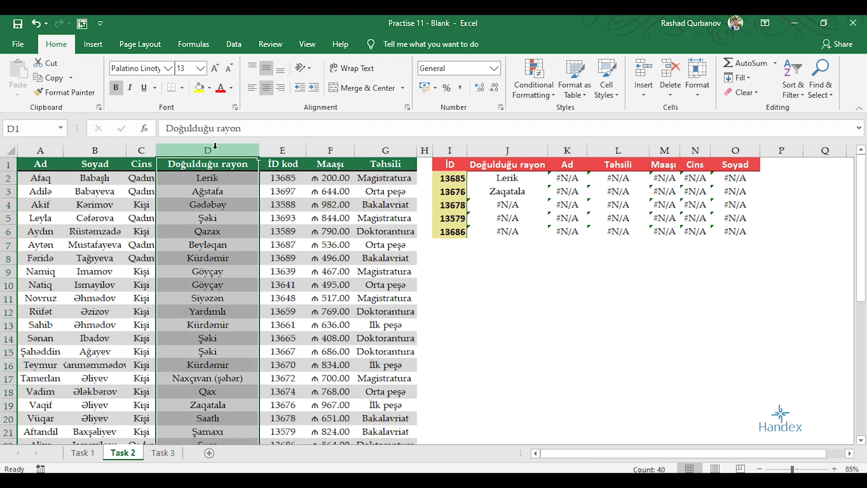
left_click(141, 150)
left_click(505, 176)
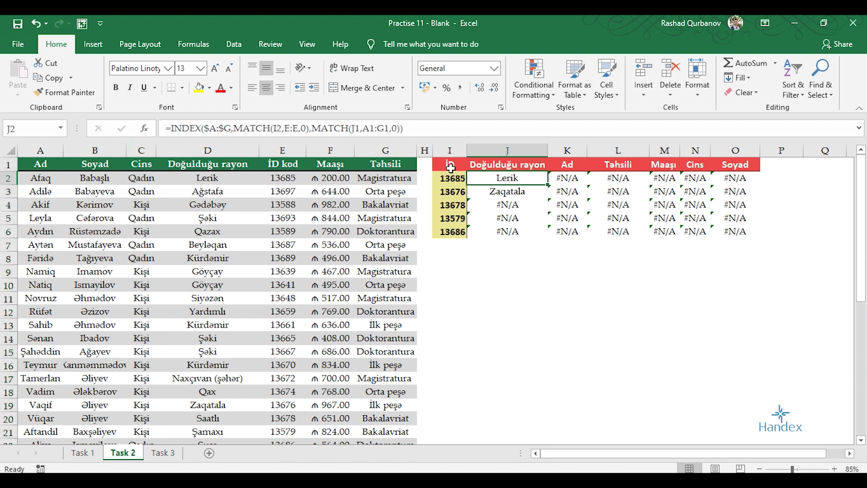
Lock J2's ID lookup column as $E:$E with F4 and compare with K2
left_click(291, 128)
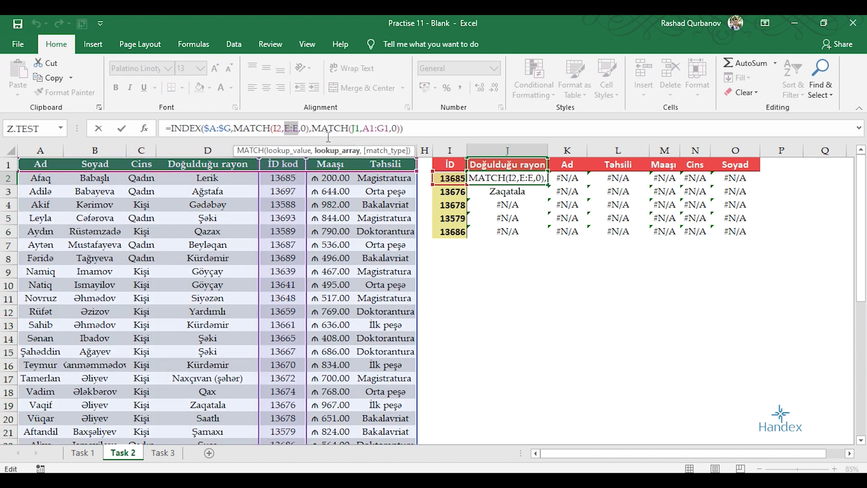
key("F4")
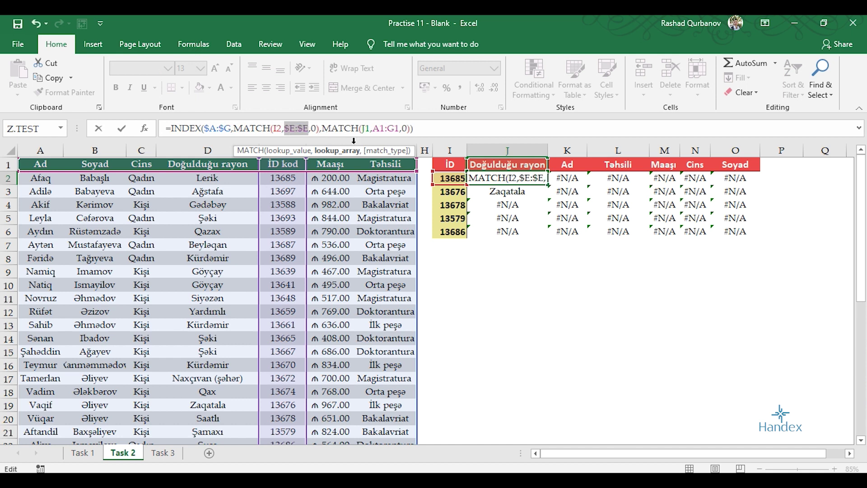
key("Return")
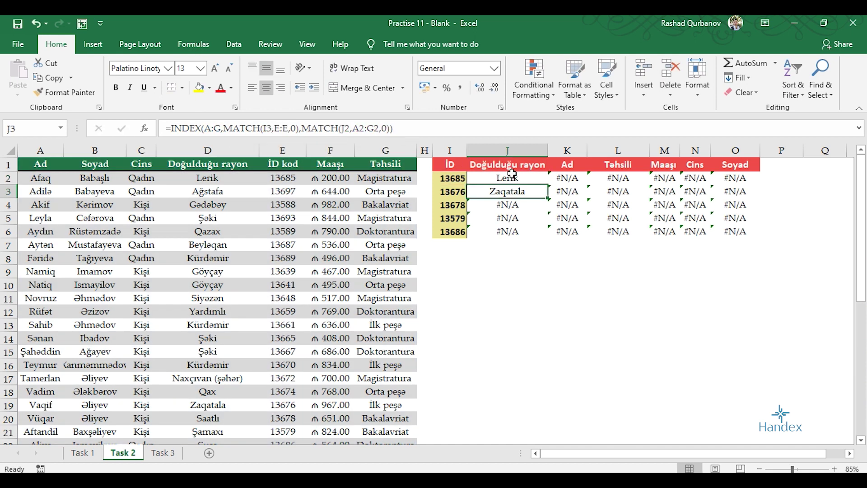
left_click(512, 173)
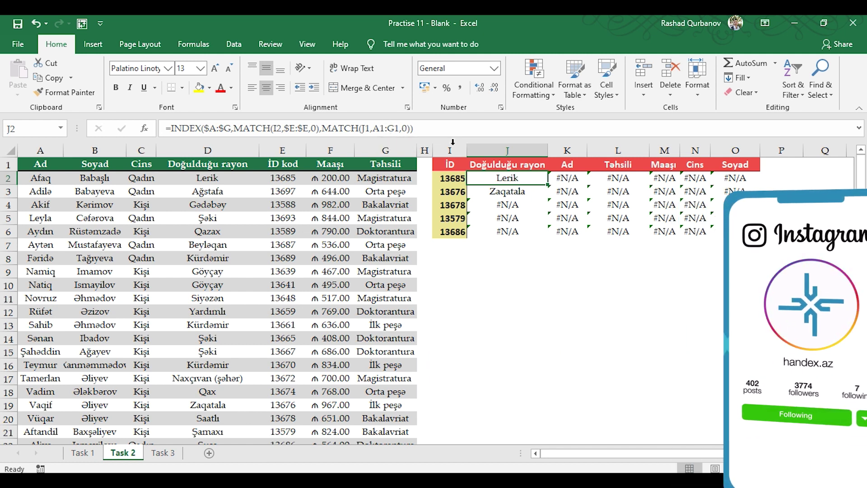
left_click(580, 180)
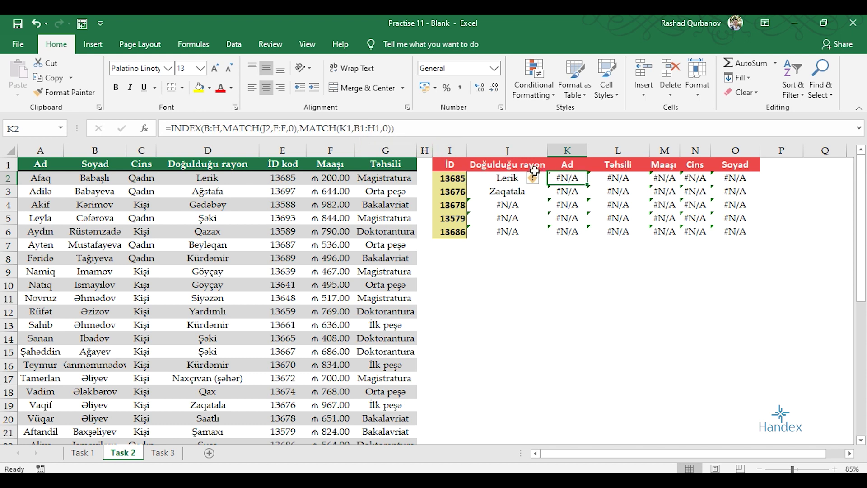
left_click(522, 178)
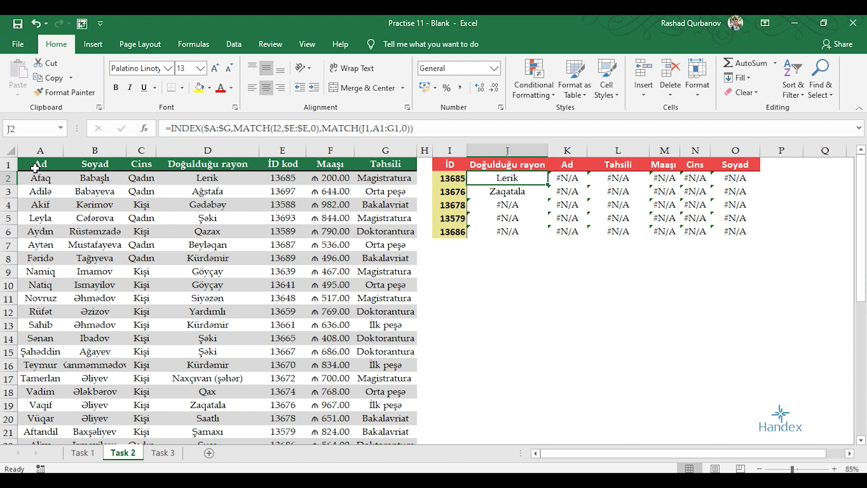
Make the header range in J2's formula absolute as $A$1:$G$1
left_click_drag(40, 164, 385, 163)
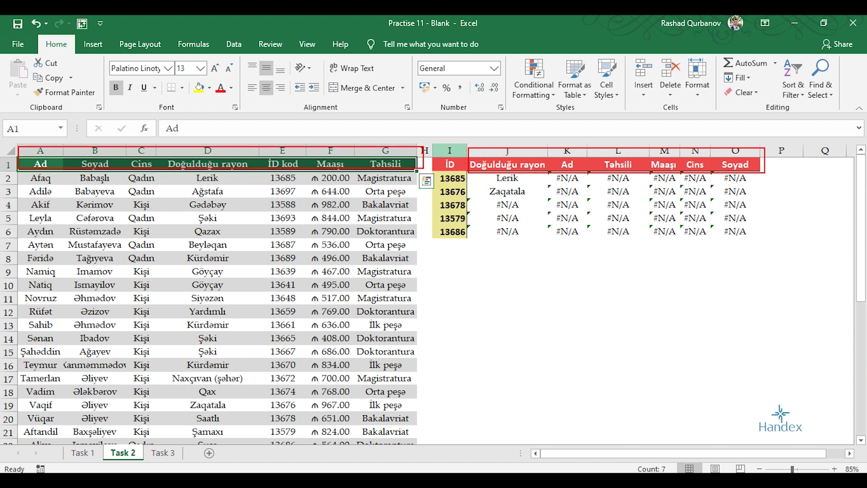
left_click(623, 178)
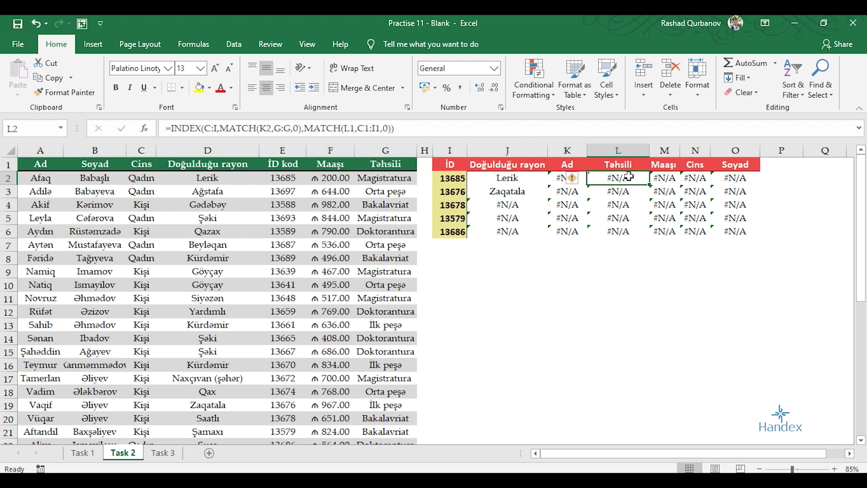
double_click(628, 177)
left_click_drag(374, 130, 395, 130)
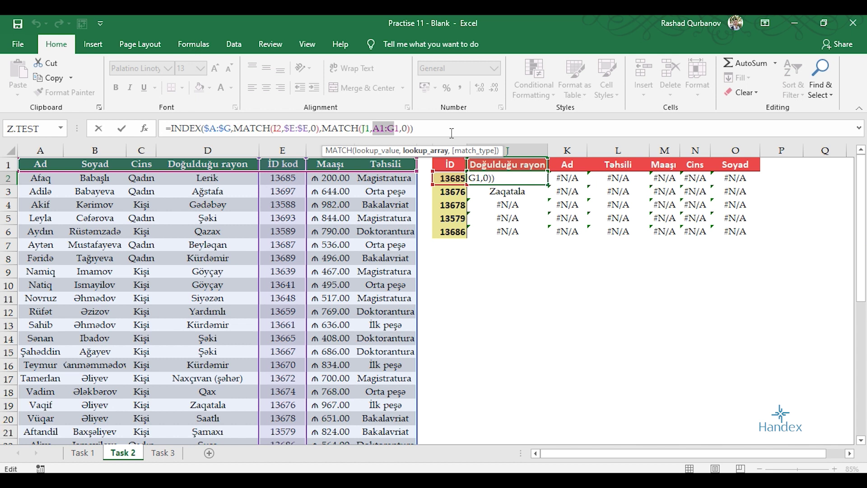
key("F4")
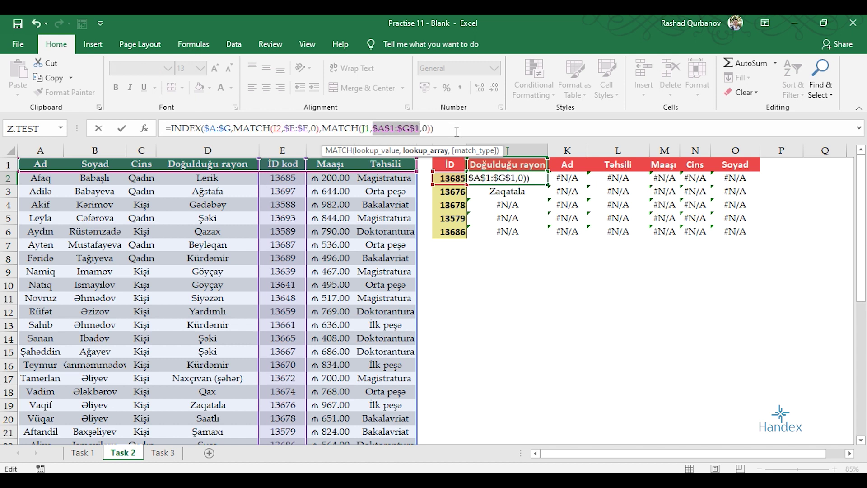
key("Return")
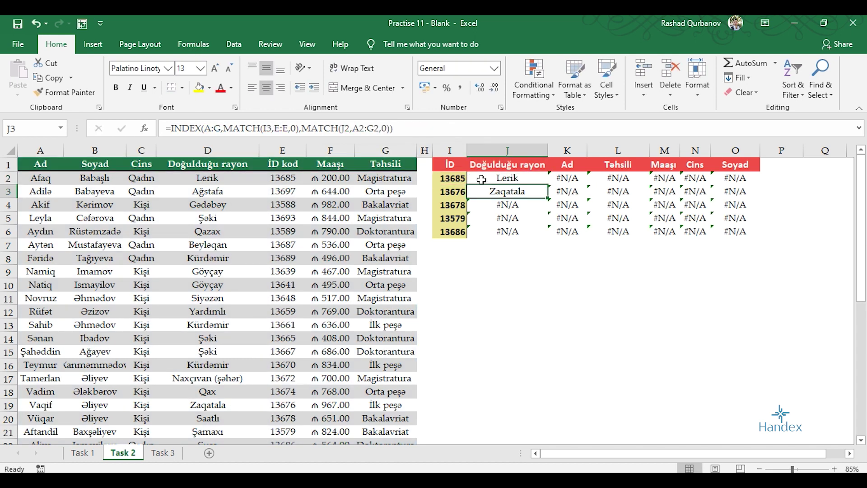
Compare K2's formula with J2's formula and the ID in I2, leaving K2 unchanged
left_click(523, 180)
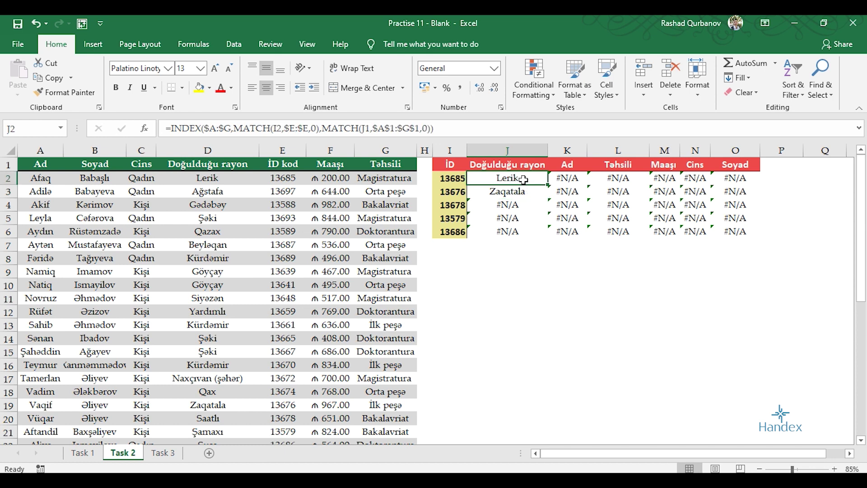
left_click(567, 178)
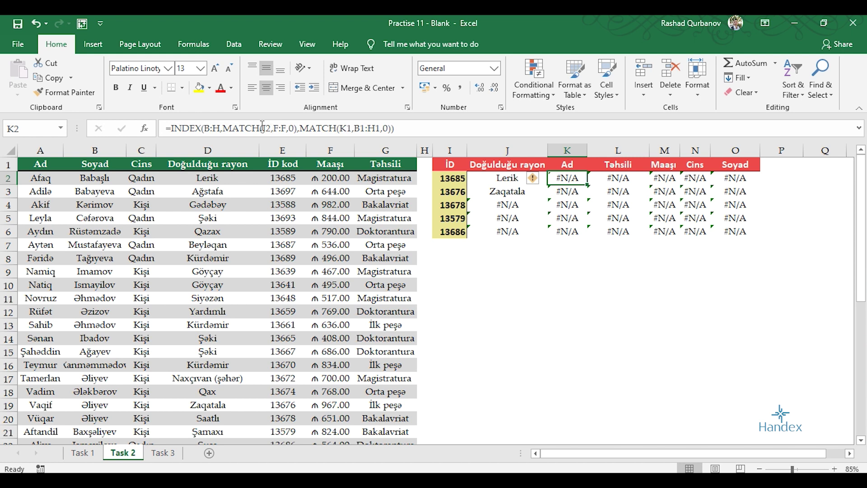
left_click(492, 179)
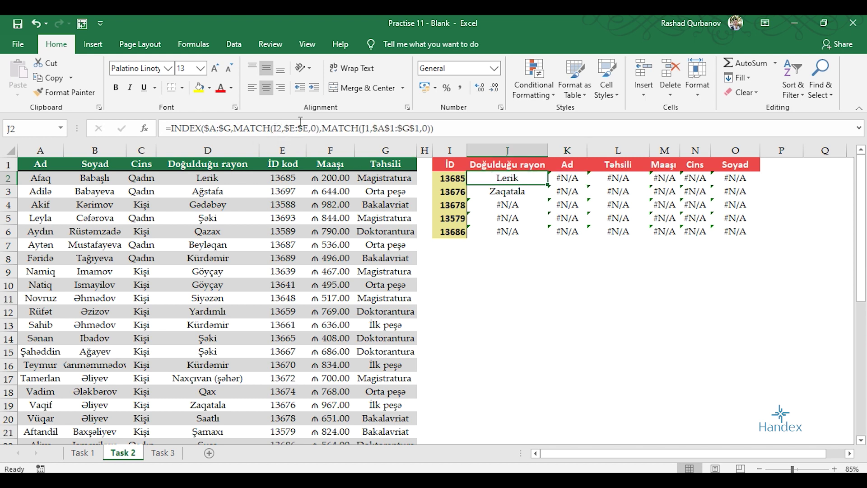
left_click(454, 177)
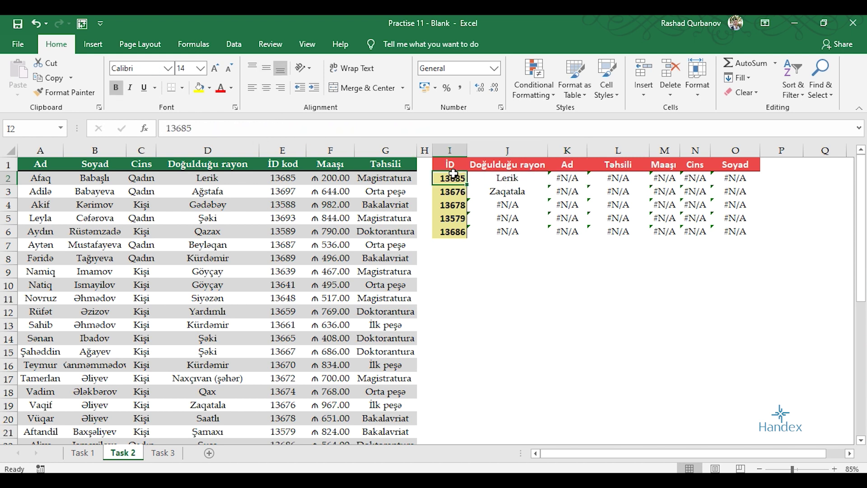
left_click(568, 178)
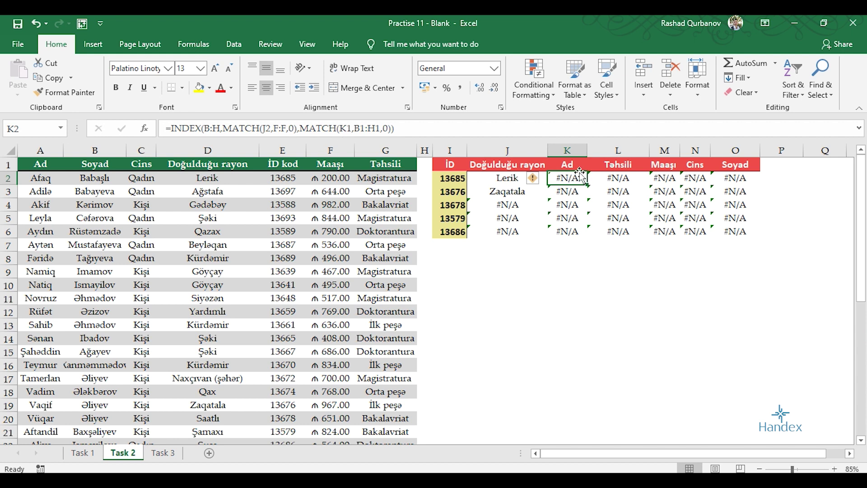
double_click(570, 179)
key("Escape")
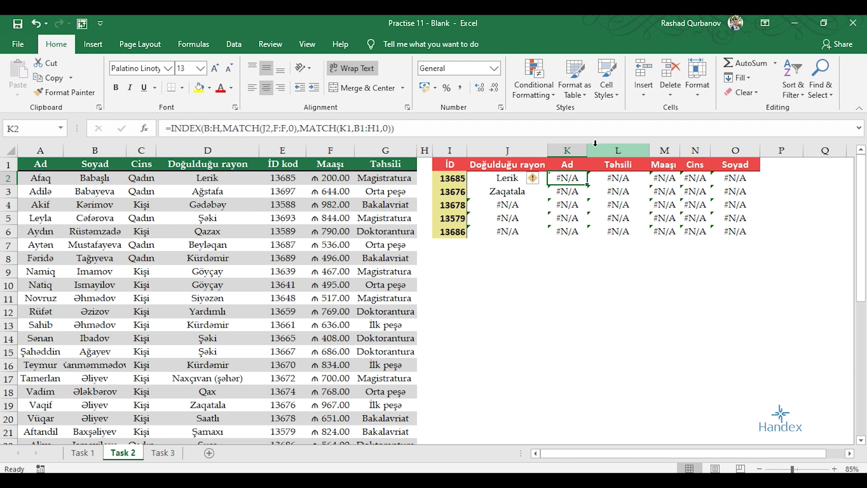
Widen column K so its contents are easier to read
left_click_drag(588, 150, 632, 149)
double_click(589, 179)
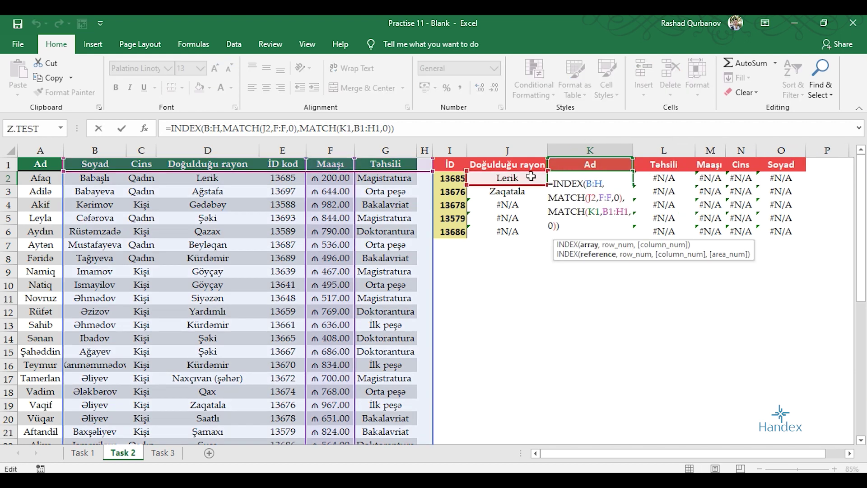
key("Escape")
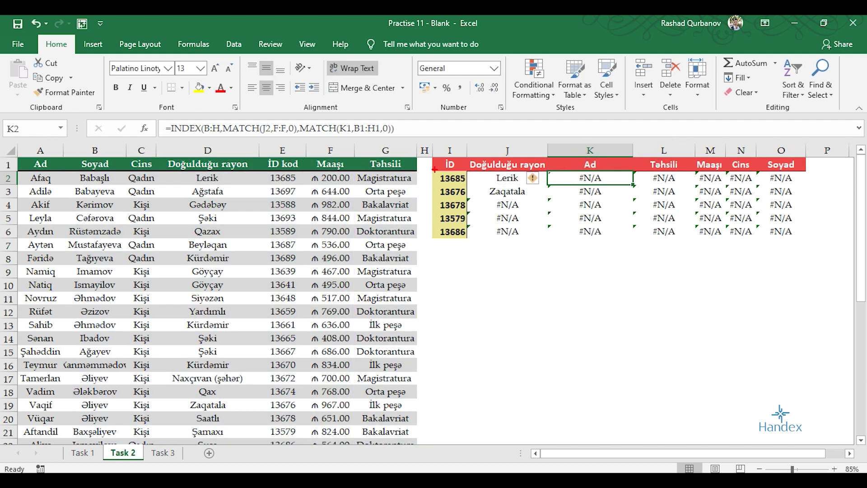
left_click_drag(435, 170, 472, 186)
left_click_drag(569, 150, 634, 170)
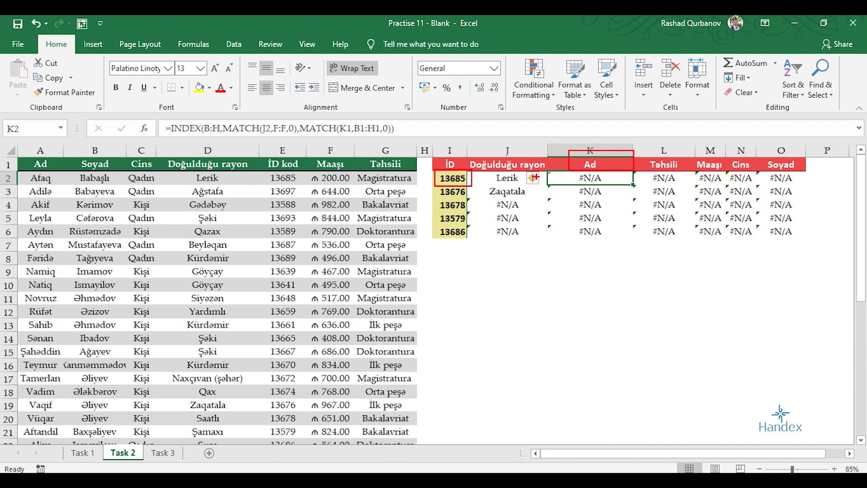
key("Escape")
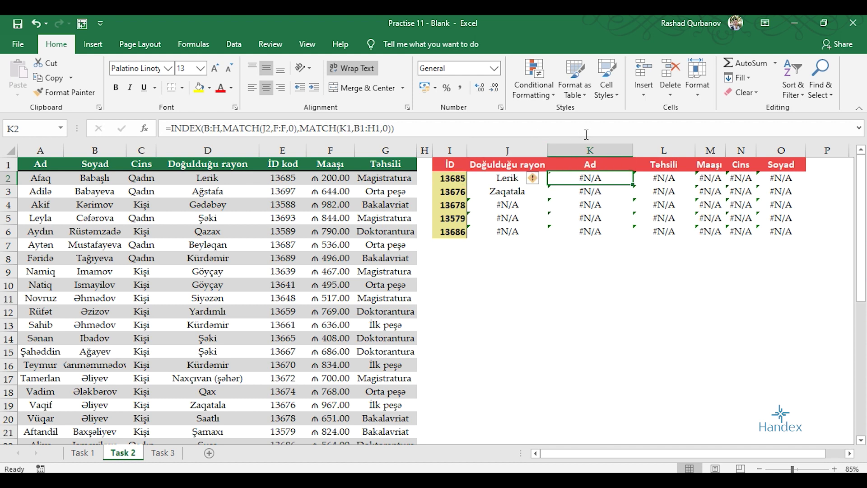
left_click(509, 177)
Change J2's ID lookup reference to $I2 so it stays on column I, still returning Lerik
double_click(505, 178)
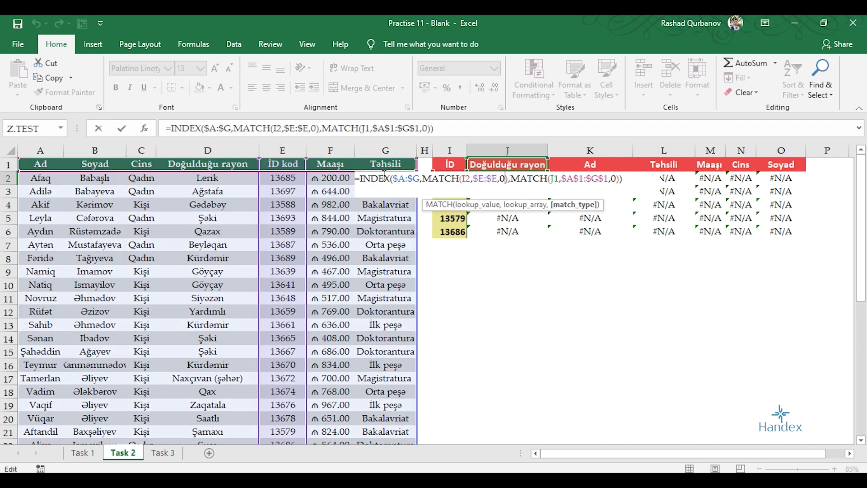
key("ctrl+Return")
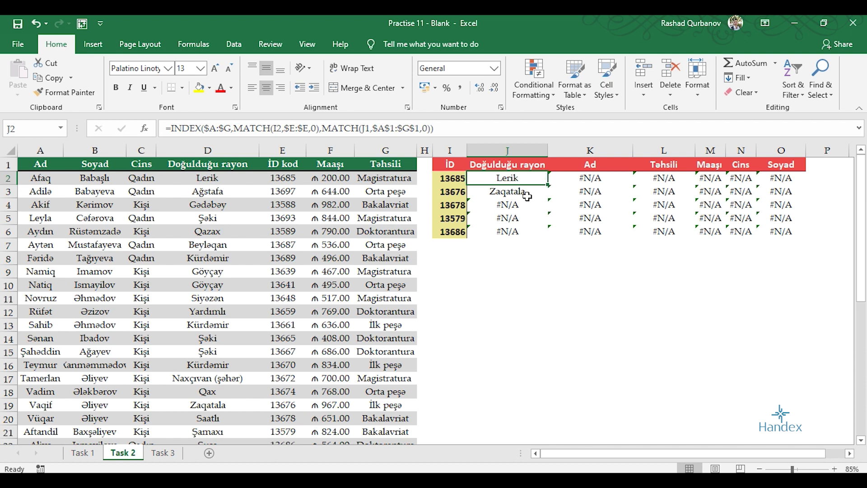
left_click(454, 193)
left_click(458, 205)
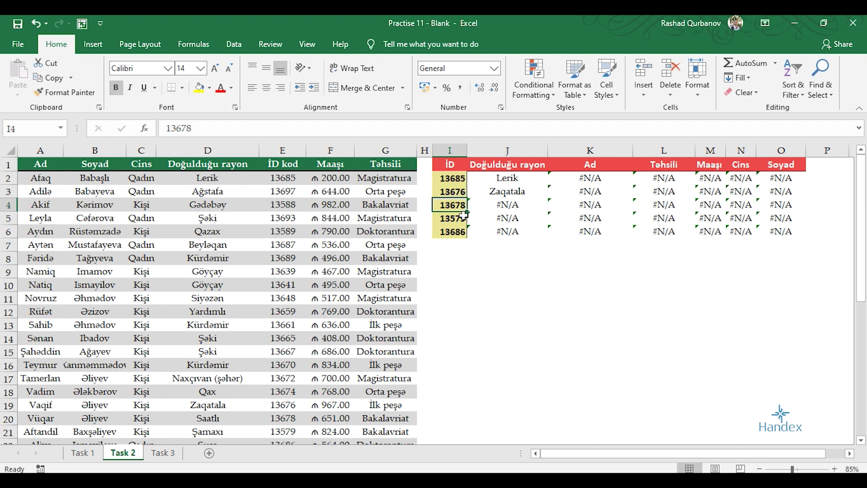
double_click(498, 179)
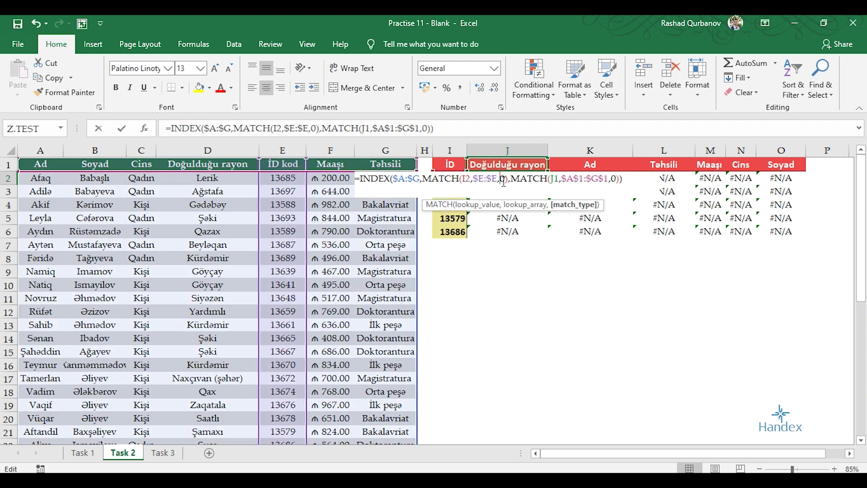
double_click(464, 178)
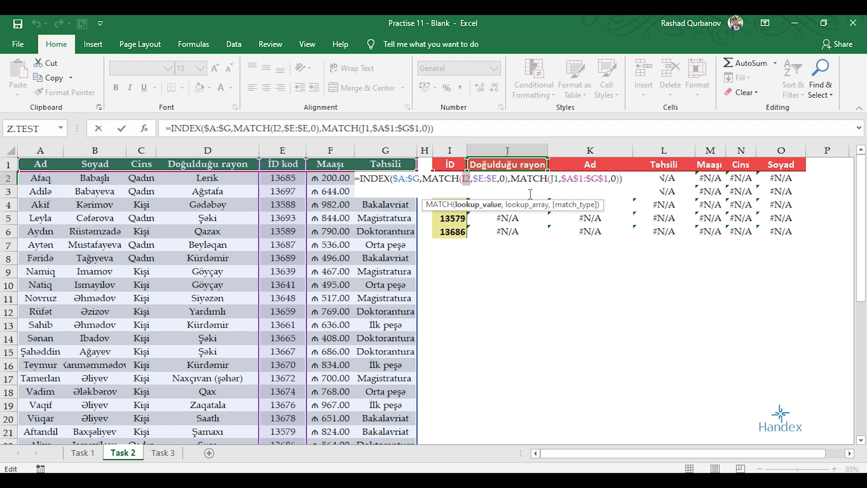
key("F4")
key("F4")
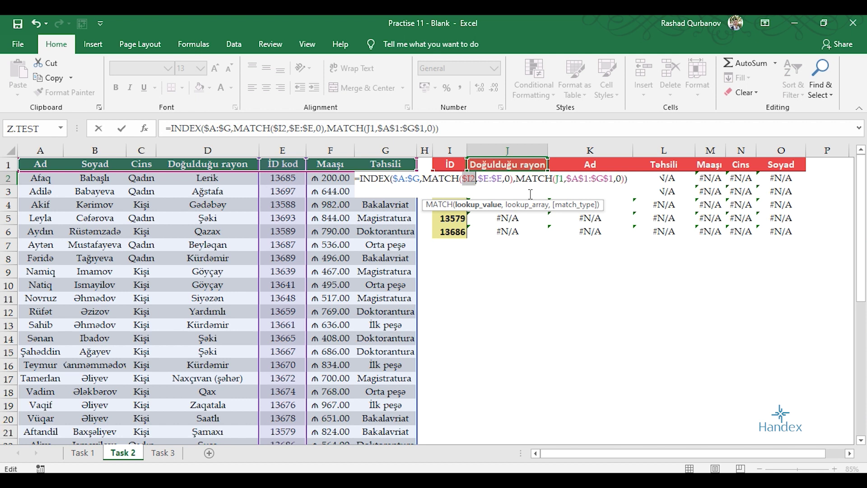
key("Return")
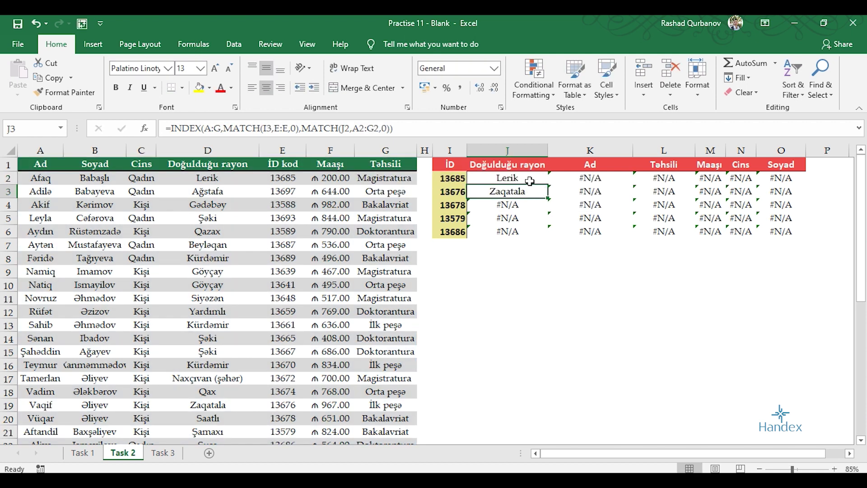
Review the formulas in K2 and L2 and the Doğulduğu rayon, Ad and Təhsili headers
left_click(529, 181)
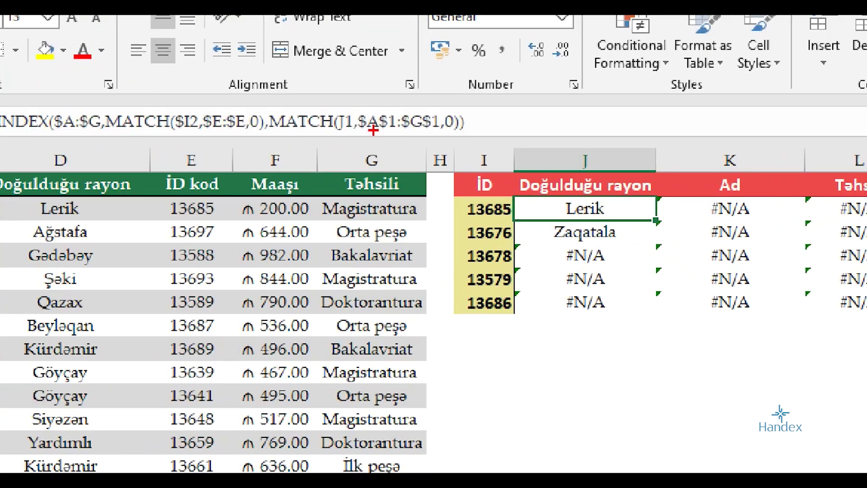
left_click_drag(325, 108, 371, 161)
mouse_move(528, 159)
left_mouse_down()
mouse_move(513, 170)
mouse_move(658, 194)
left_mouse_up()
key("Escape")
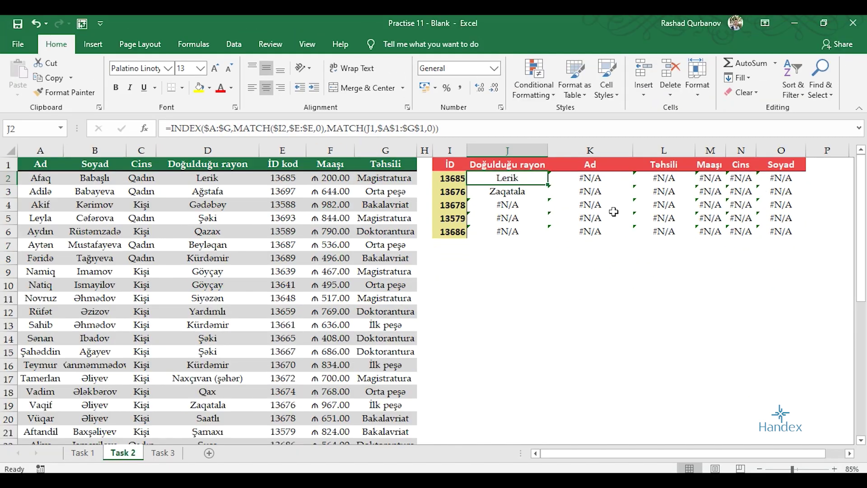
left_click(594, 177)
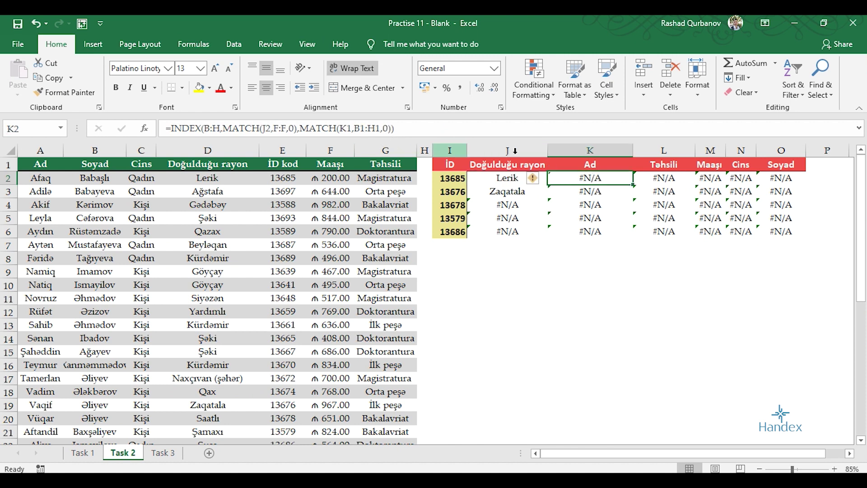
key("Right")
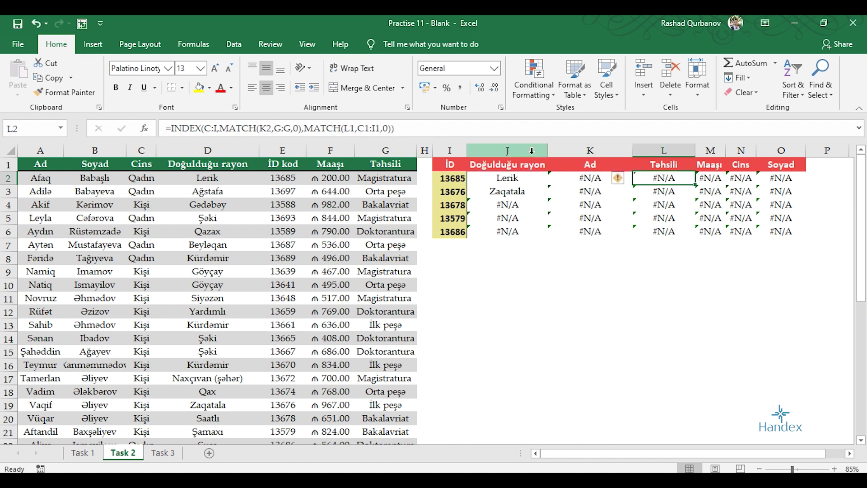
key("Left")
key("Left")
key("Right")
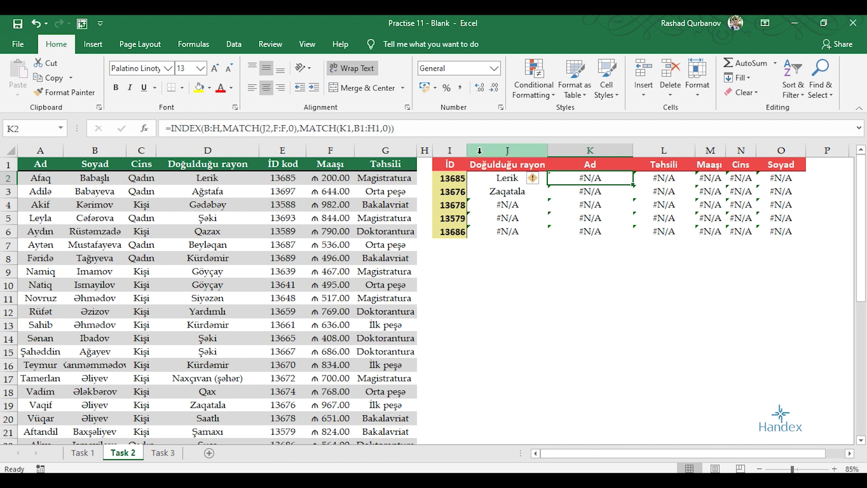
left_click(506, 167)
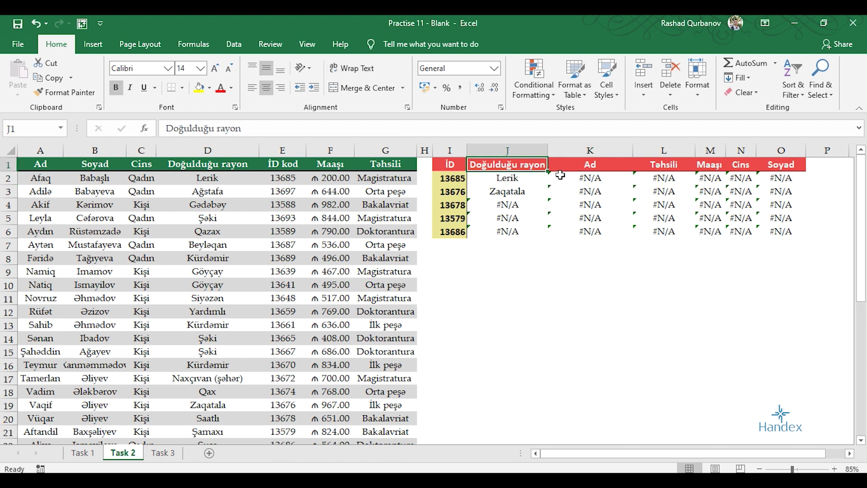
left_click(578, 166)
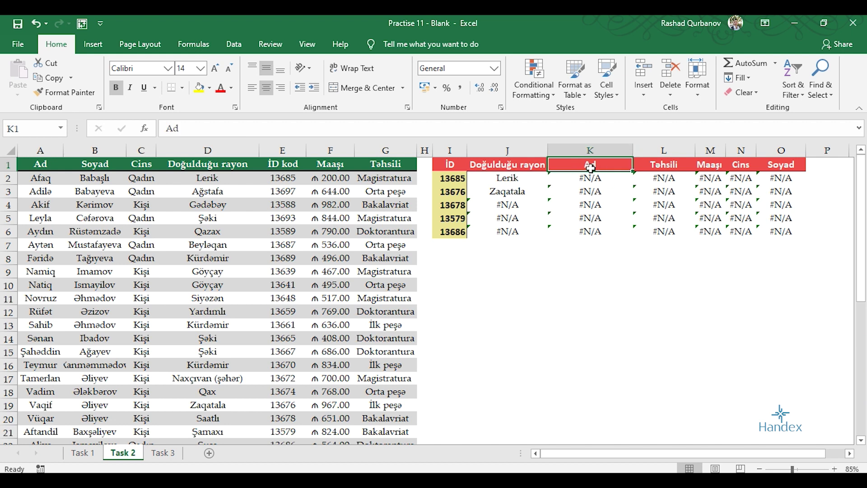
left_click(664, 160)
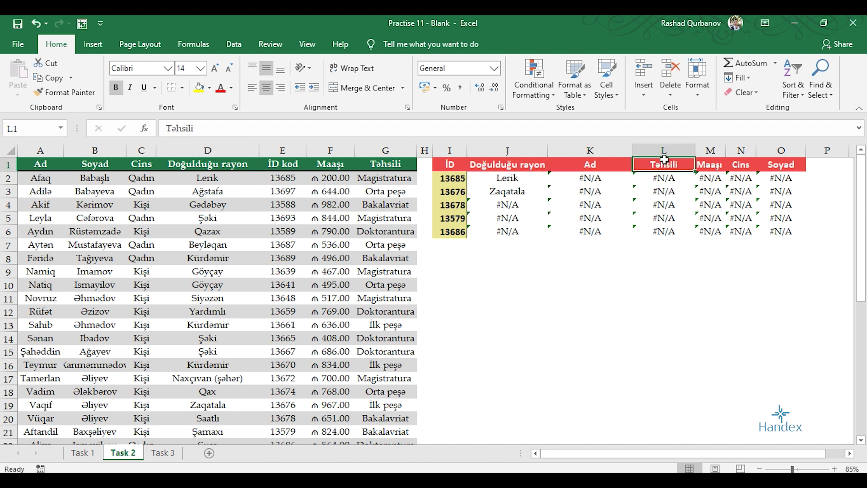
Compare J2 with J3, then check J4's #N/A formula and the ID 13678 it uses
left_click(528, 177)
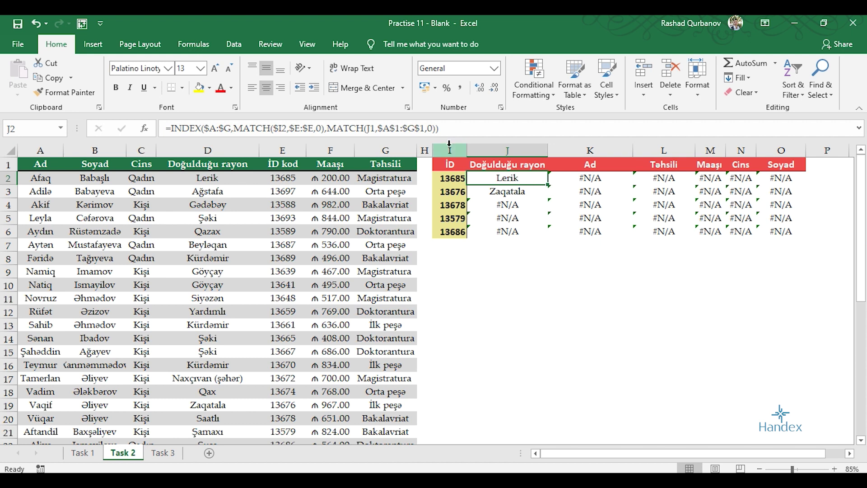
left_click(529, 191)
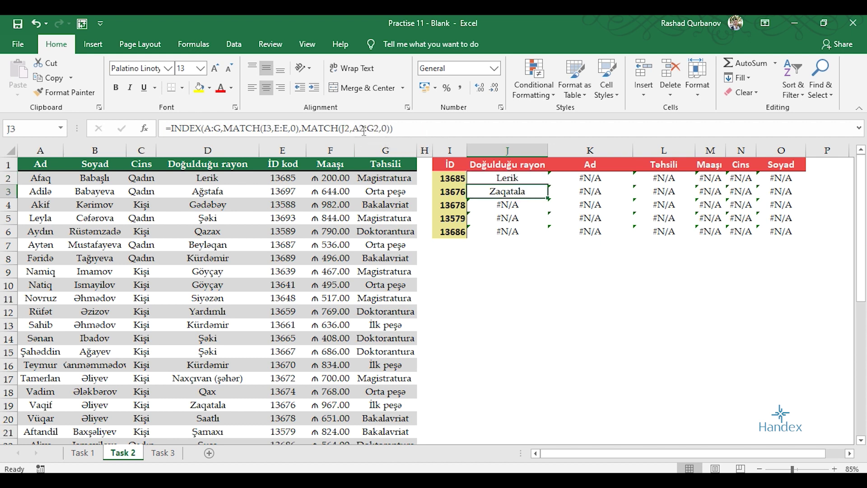
left_click(502, 207)
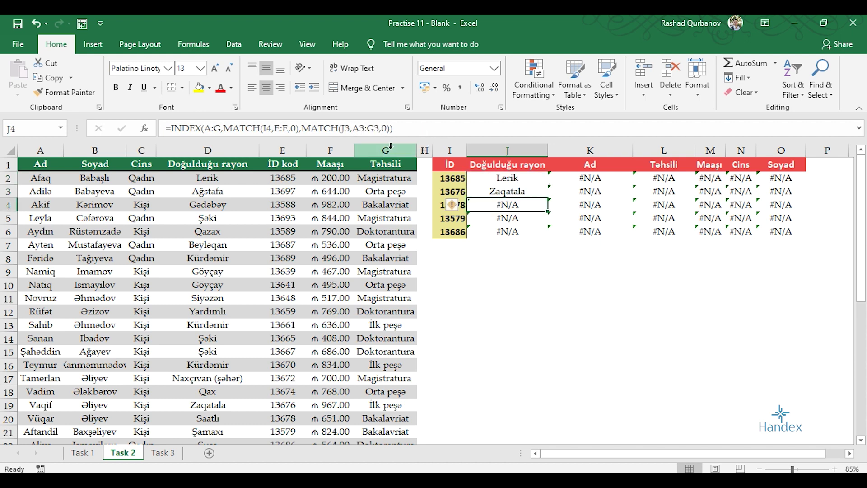
double_click(500, 207)
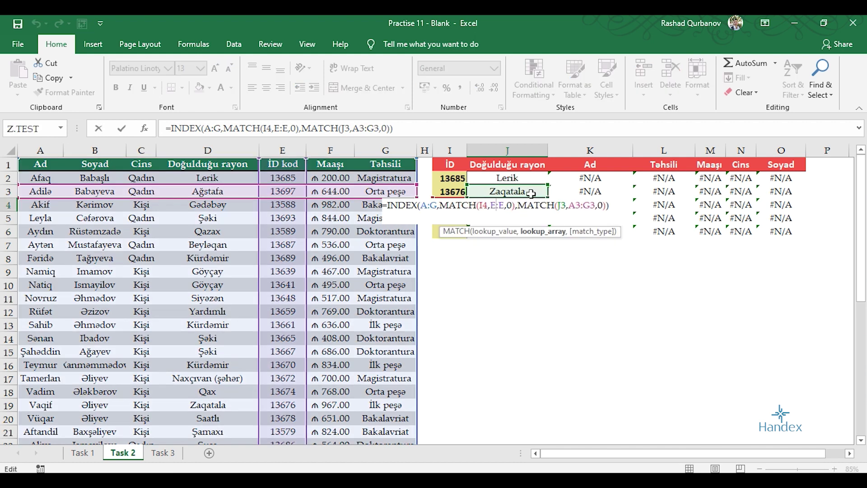
key("Return")
left_click(460, 207)
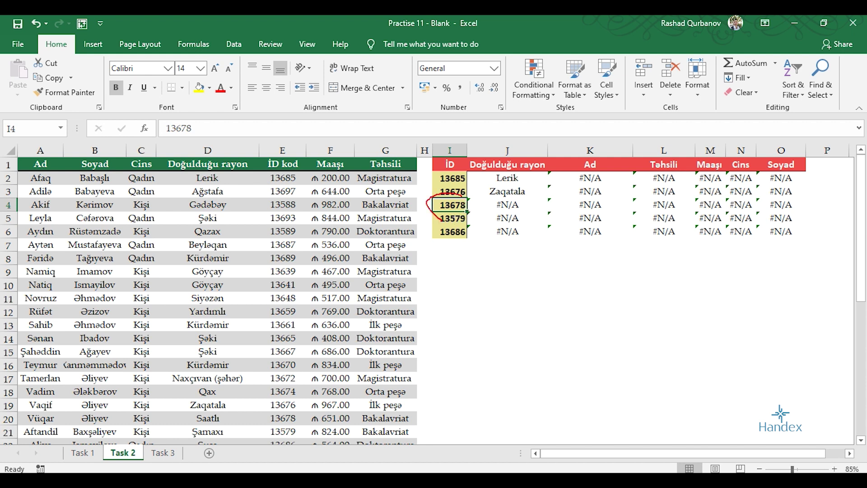
left_click_drag(497, 150, 545, 147)
mouse_move(527, 181)
left_mouse_down()
mouse_move(472, 183)
mouse_move(524, 178)
left_mouse_up()
key("Escape")
left_click(514, 177)
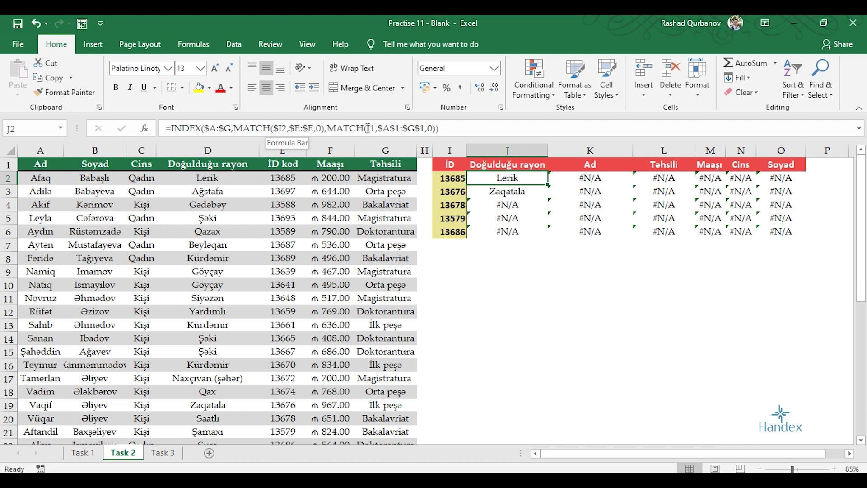
Apply F4 to J1 in J2's formula and fill it across J2:O6; only row 2 resolves
left_click(368, 128)
key("F4")
key("F4")
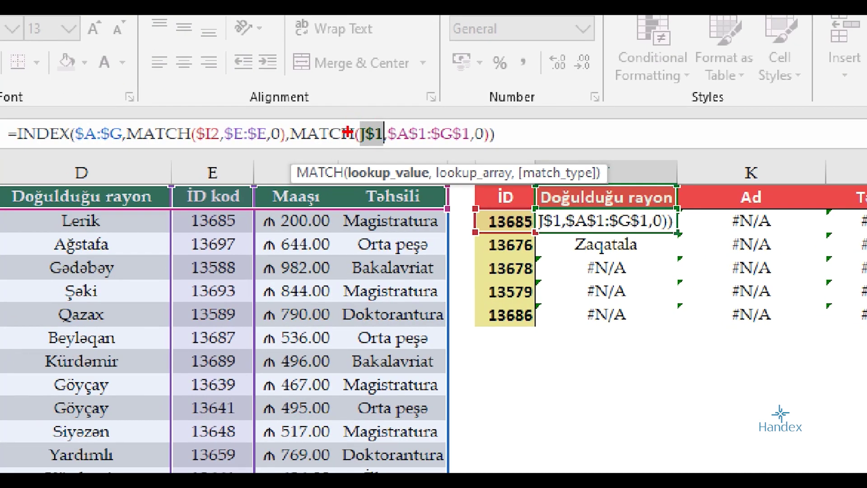
left_click_drag(349, 132, 381, 161)
key("ctrl+Return")
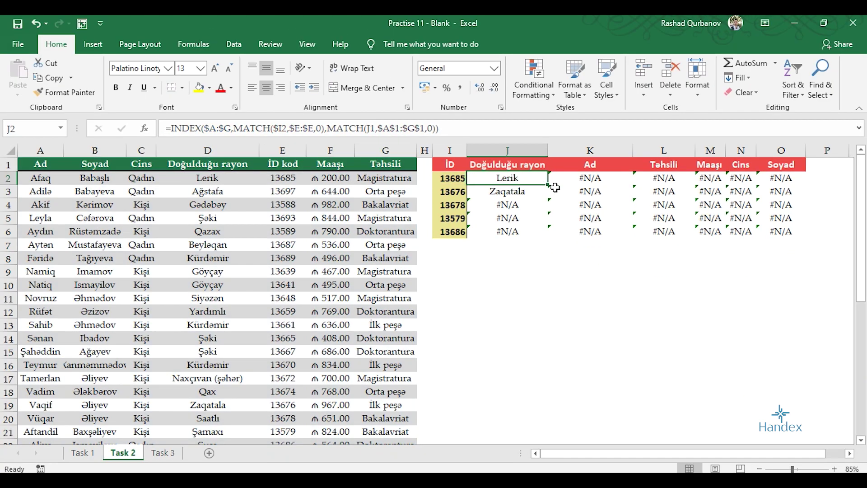
mouse_move(548, 186)
left_mouse_down()
mouse_move(806, 185)
mouse_move(807, 234)
left_mouse_up()
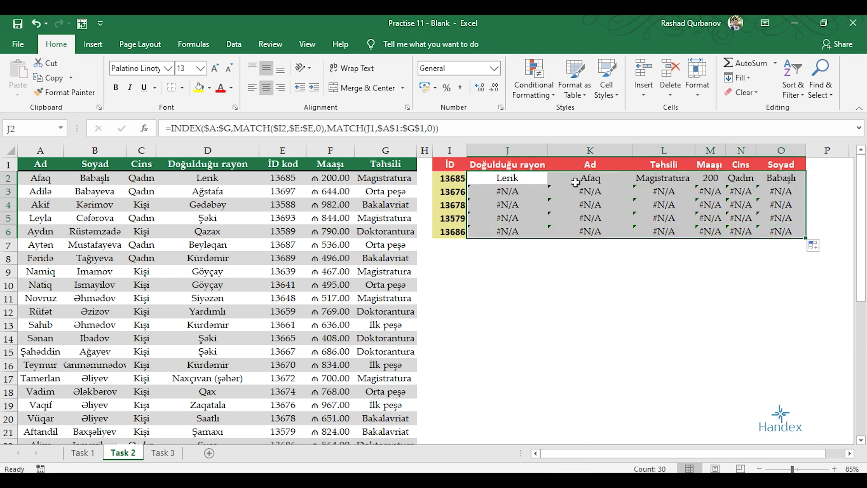
Inspect the copied formulas in K2 and K3 to find why rows 3–6 show #N/A
left_click(499, 179)
left_click(590, 182)
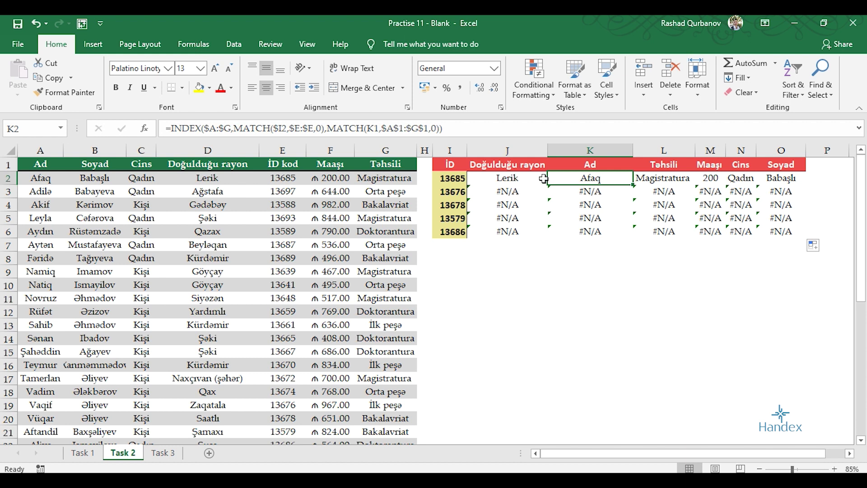
left_click(503, 177)
left_click(563, 188)
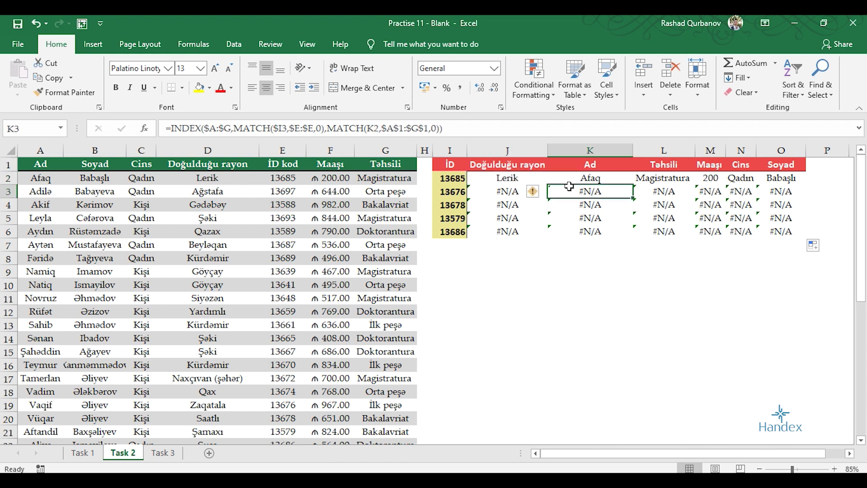
left_click(499, 169)
key("Down")
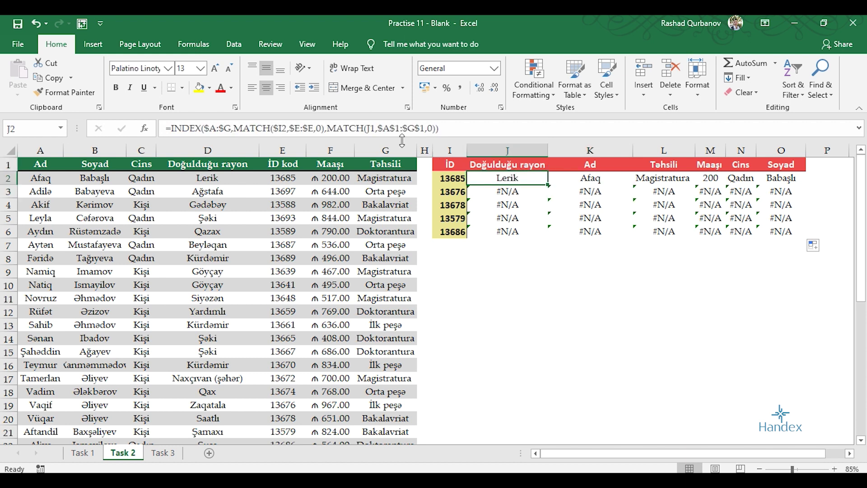
Change J2's header reference to J$1 and refill J2:O6 so every row resolves
left_click(374, 129)
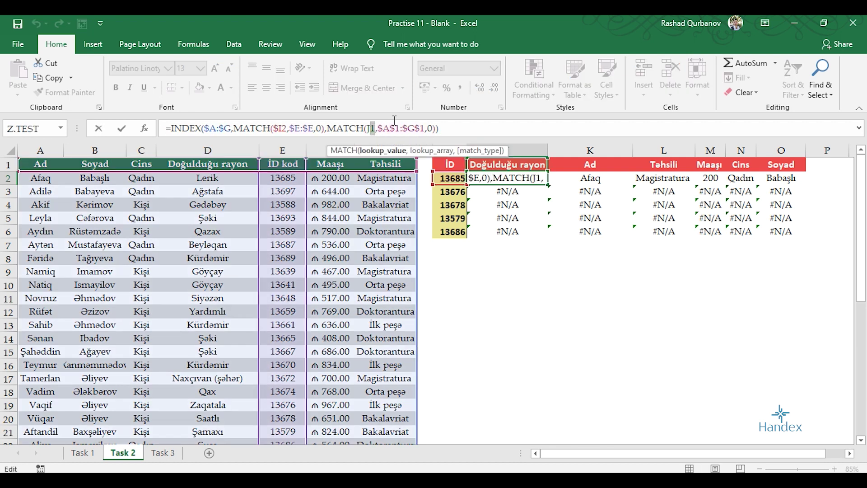
key("F4")
key("F4")
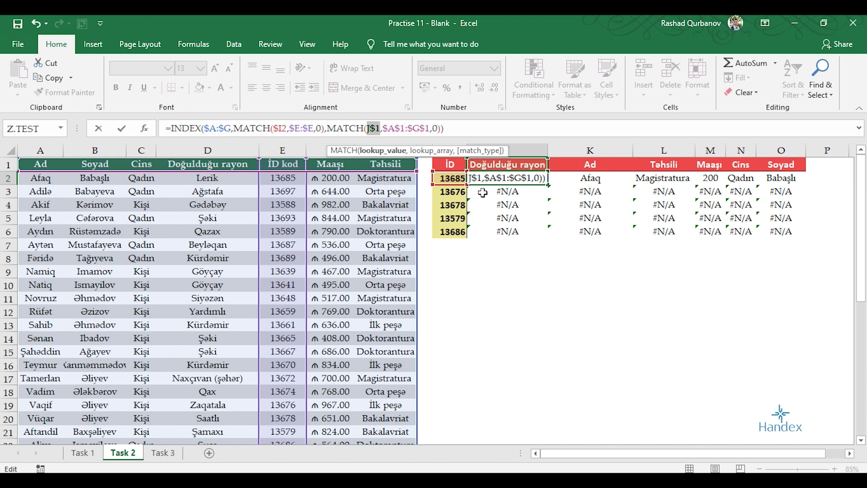
key("Return")
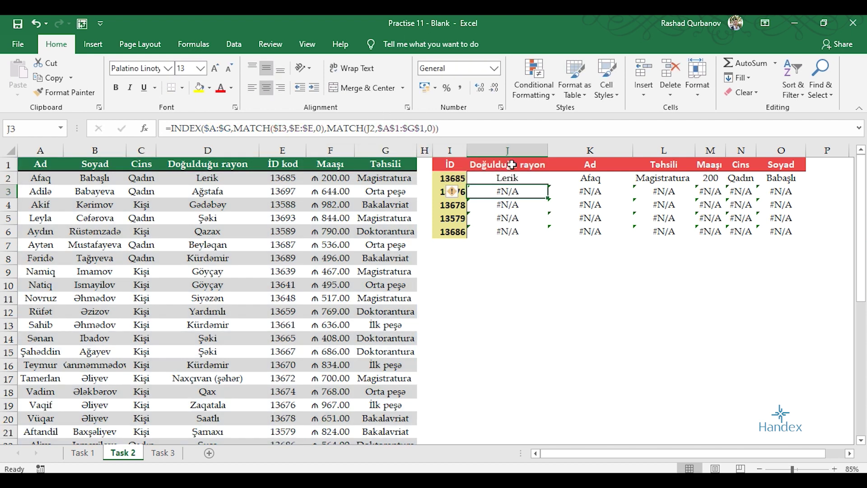
left_click(542, 180)
mouse_move(548, 185)
left_mouse_down()
mouse_move(807, 185)
mouse_move(808, 232)
left_mouse_up()
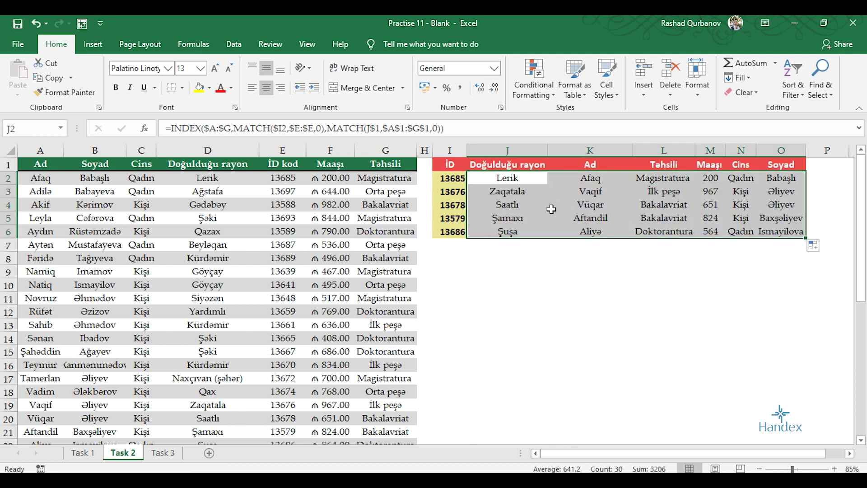
Copy the IDs in E2:E6 (13685, 13697, 13588, 13693, 13589) into I2:I6 and compare row 6
left_click(288, 179)
left_click_drag(287, 179, 283, 229)
key("ctrl+c")
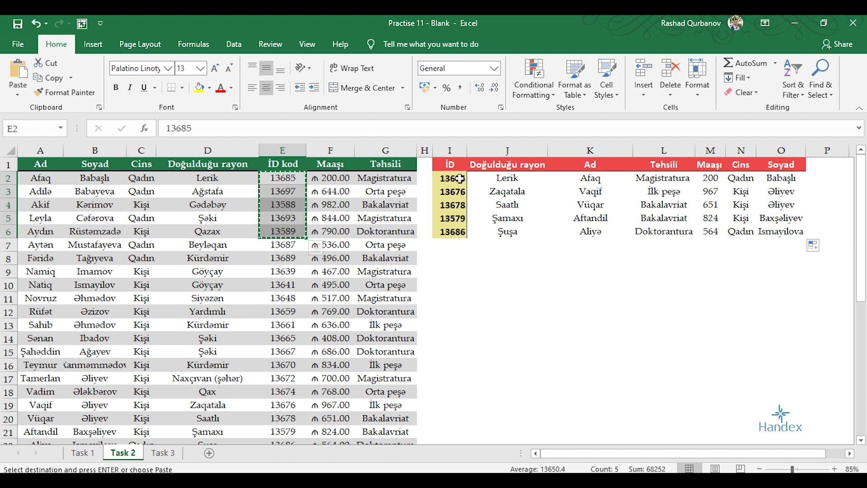
left_click(459, 181)
key("ctrl+v")
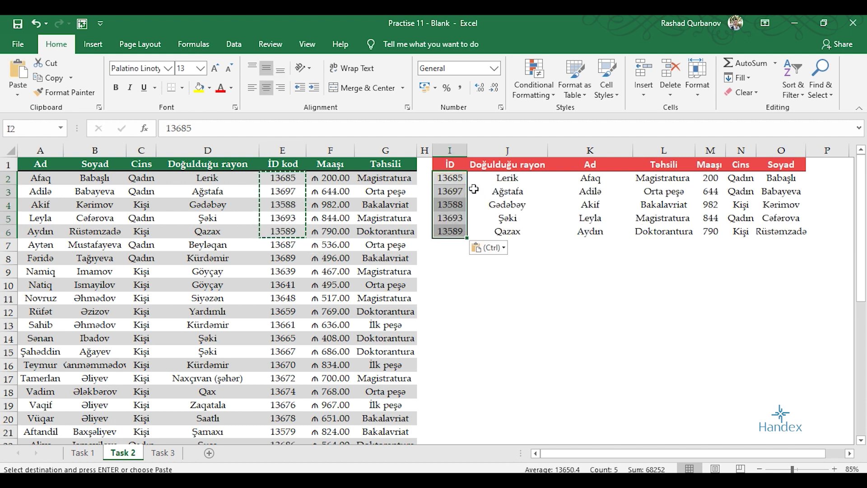
left_click_drag(451, 233, 441, 232)
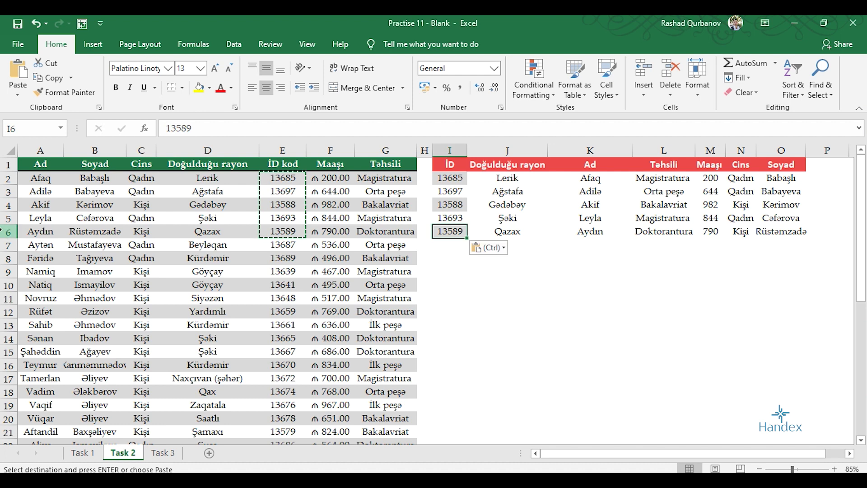
left_click(2, 231)
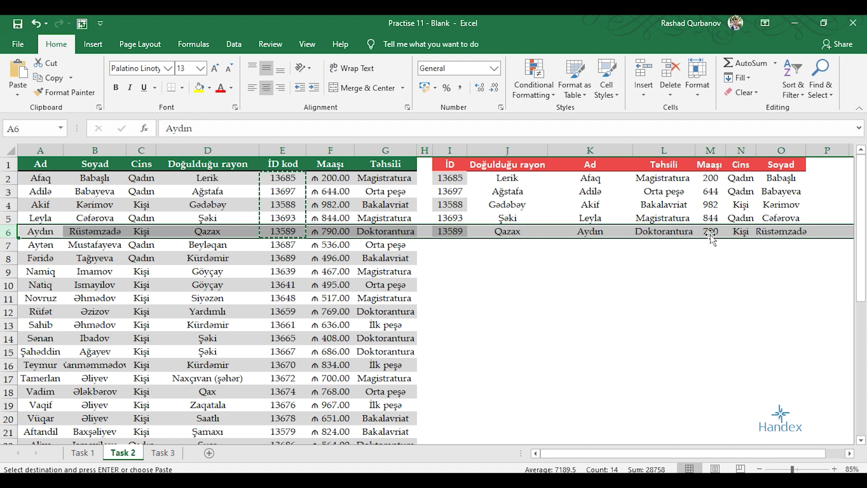
Move the Cins column to sit before the Ad column
left_click(781, 145)
left_click(741, 141)
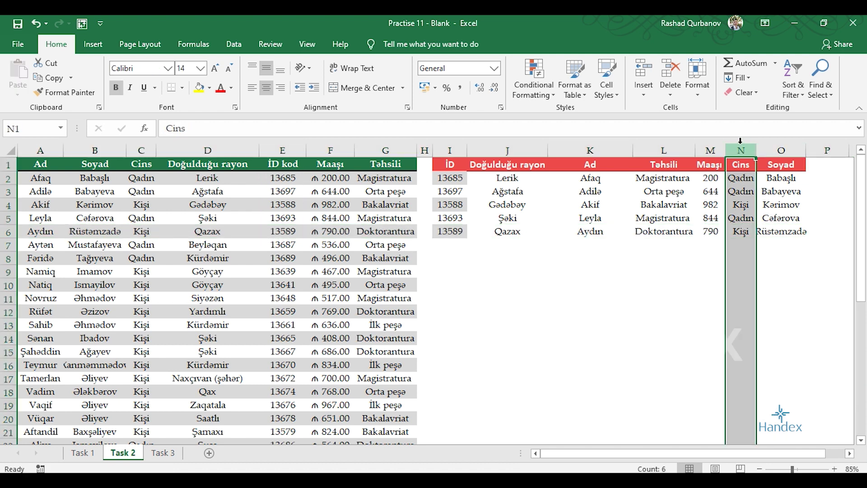
key("ctrl+x")
left_click(619, 149)
key("ctrl+plus")
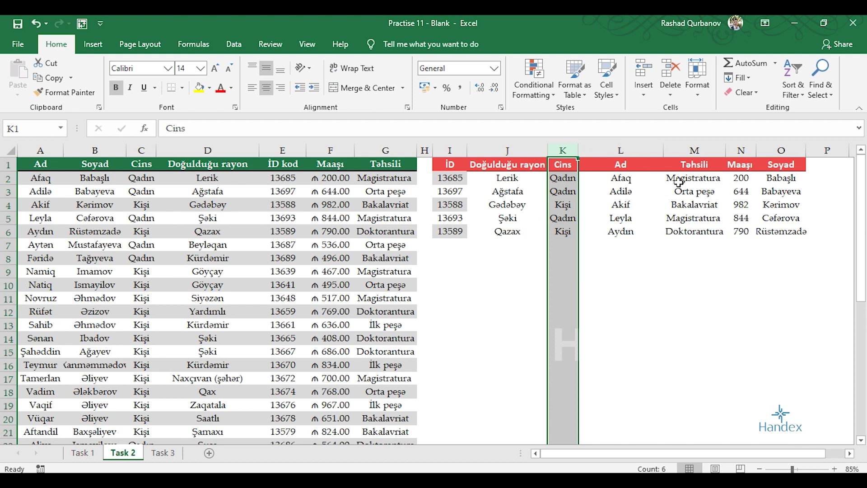
Move the Soyad column before Təhsili, then confirm the moved Soyad and Cins columns
left_click(782, 150)
key("ctrl+x")
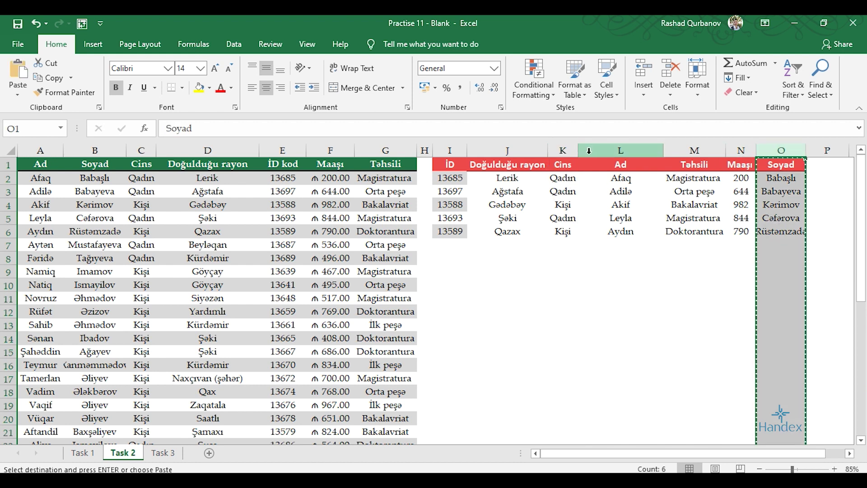
left_click(700, 148)
key("ctrl+plus")
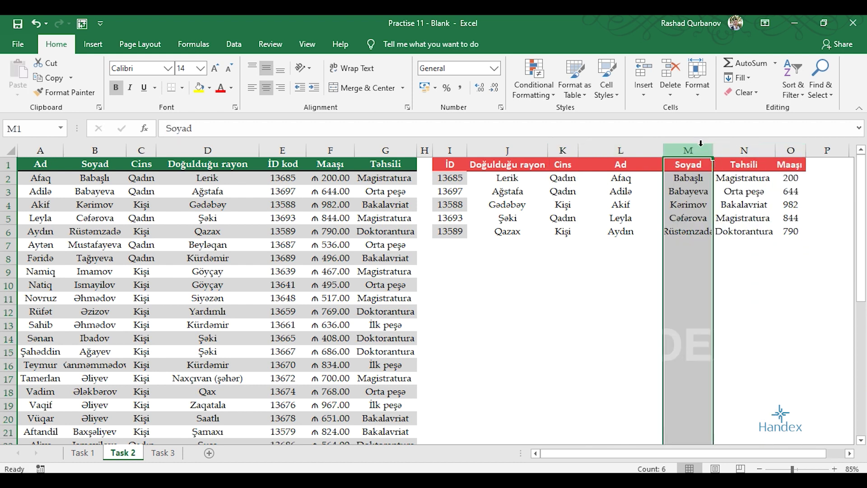
left_click_drag(453, 183, 404, 155)
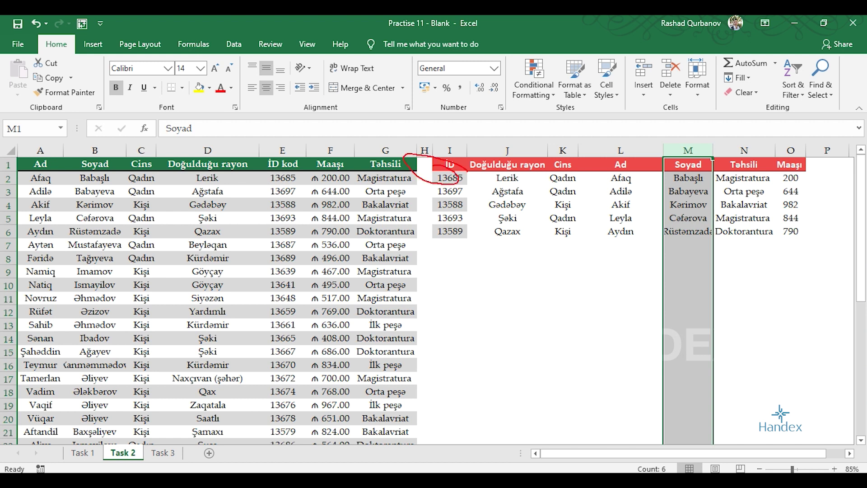
left_click_drag(655, 159, 656, 180)
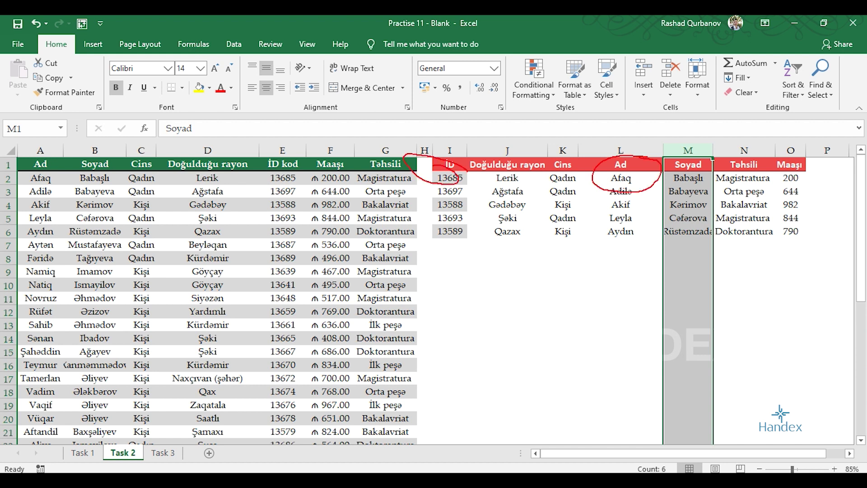
left_click(701, 165)
left_click(791, 163)
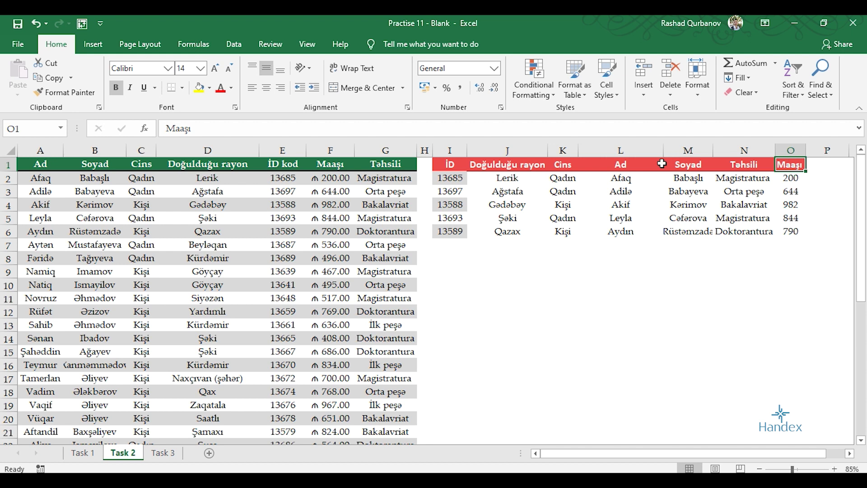
left_click(689, 150)
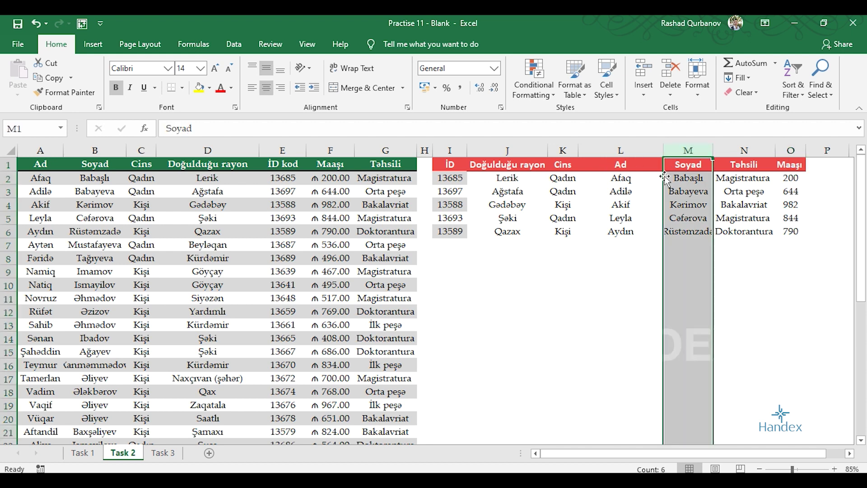
left_click(563, 150)
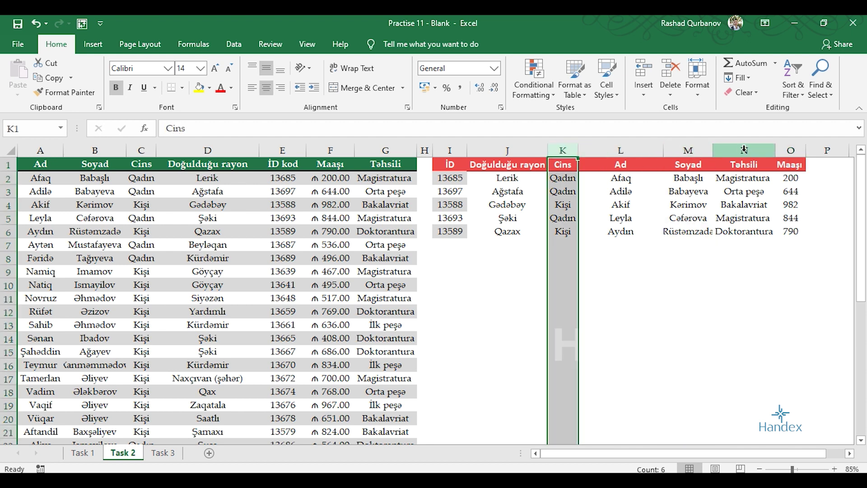